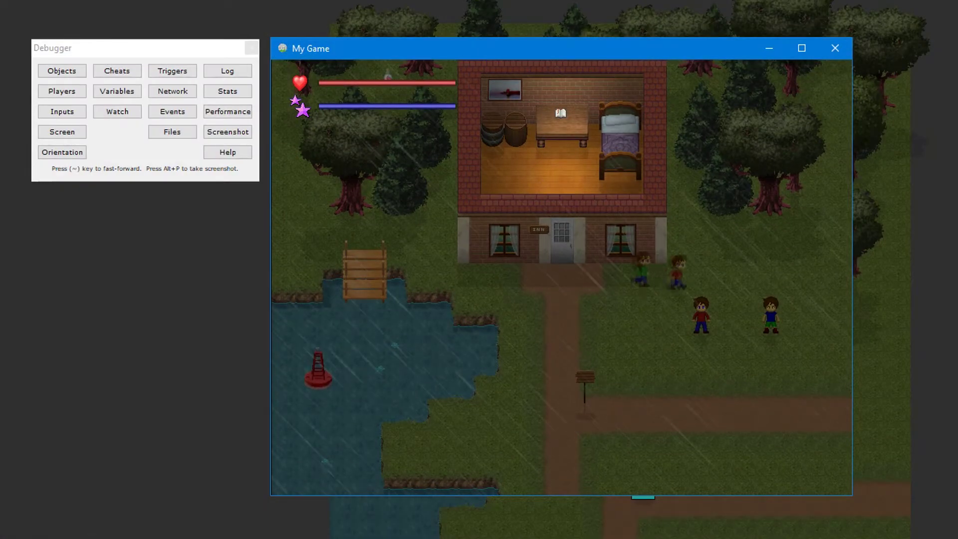
# Step: Walk the party around the starting map in the running test game
pyautogui.press('Up')
pyautogui.press('Left')
pyautogui.press('Right')
pyautogui.press('Down')
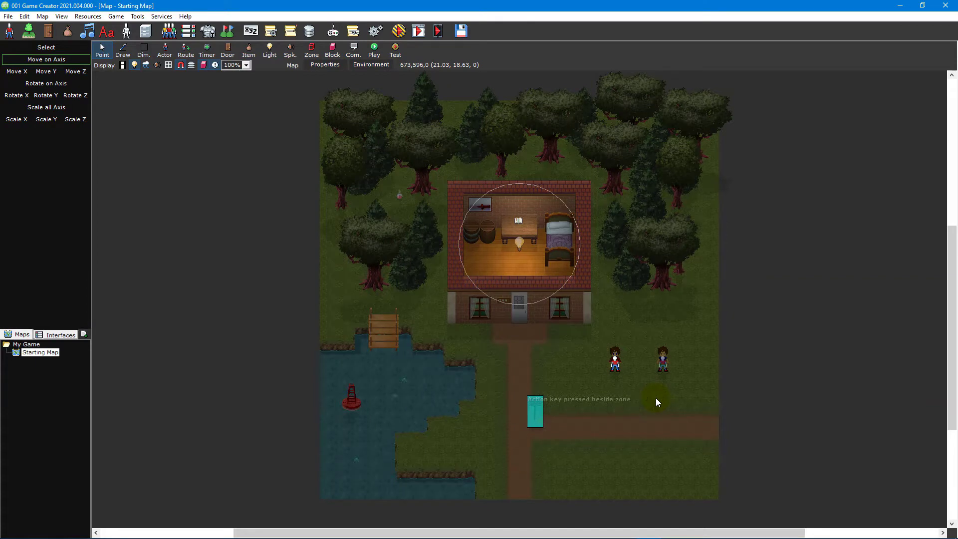
# Step: Examine the party money and the Hero's name, player number, actor and experience growth settings in Players and Party
pyautogui.click(168, 34)
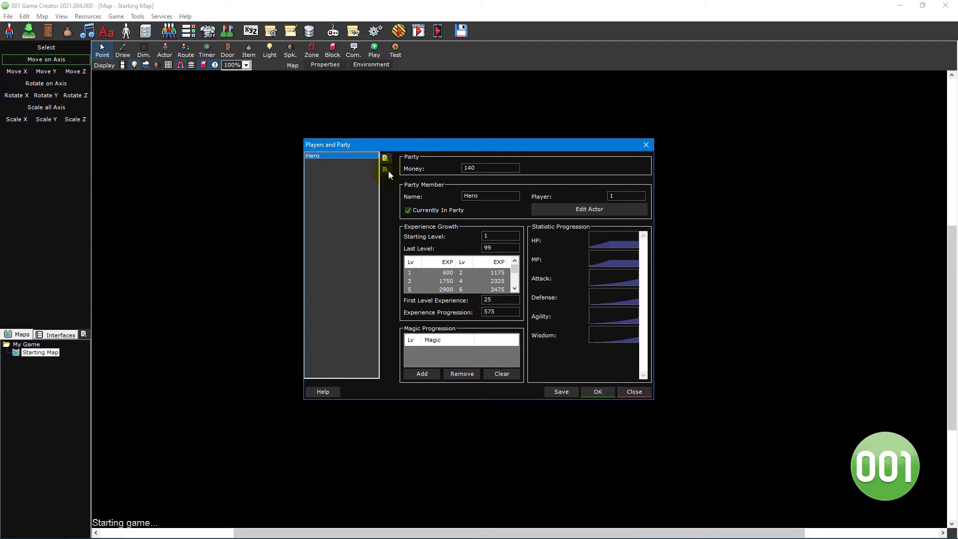
pyautogui.click(489, 168)
pyautogui.moveTo(489, 168); pyautogui.dragTo(459, 169)
pyautogui.moveTo(501, 195); pyautogui.dragTo(458, 195)
pyautogui.moveTo(623, 195); pyautogui.dragTo(604, 195)
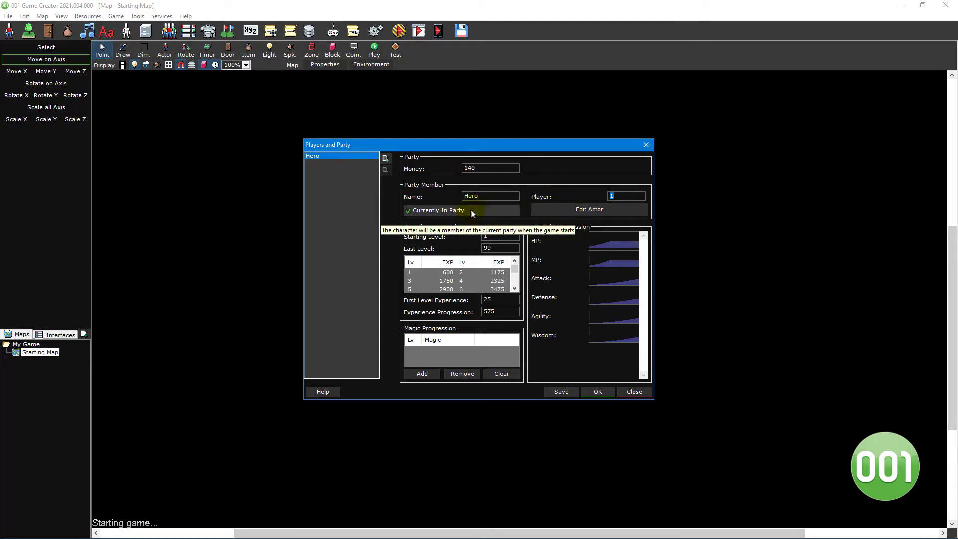
pyautogui.click(621, 209)
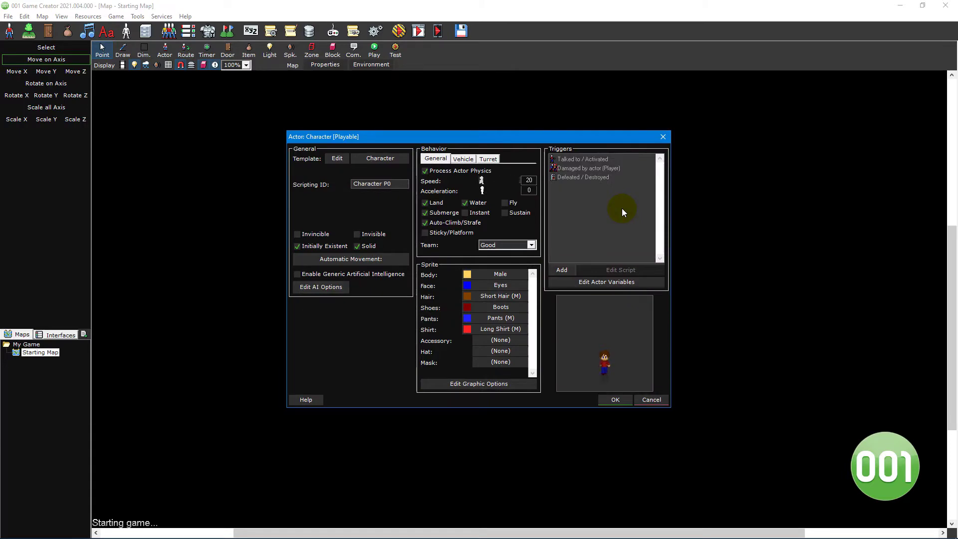
pyautogui.press('Escape')
pyautogui.doubleClick(484, 235)
pyautogui.doubleClick(499, 248)
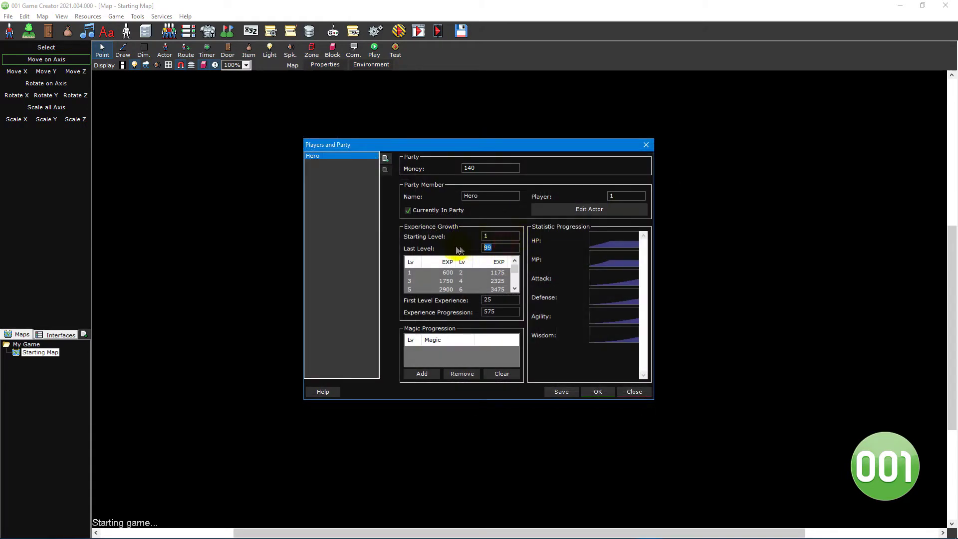
pyautogui.doubleClick(498, 312)
# Step: Add the Fireball spell to the Hero's magic progression
pyautogui.click(424, 372)
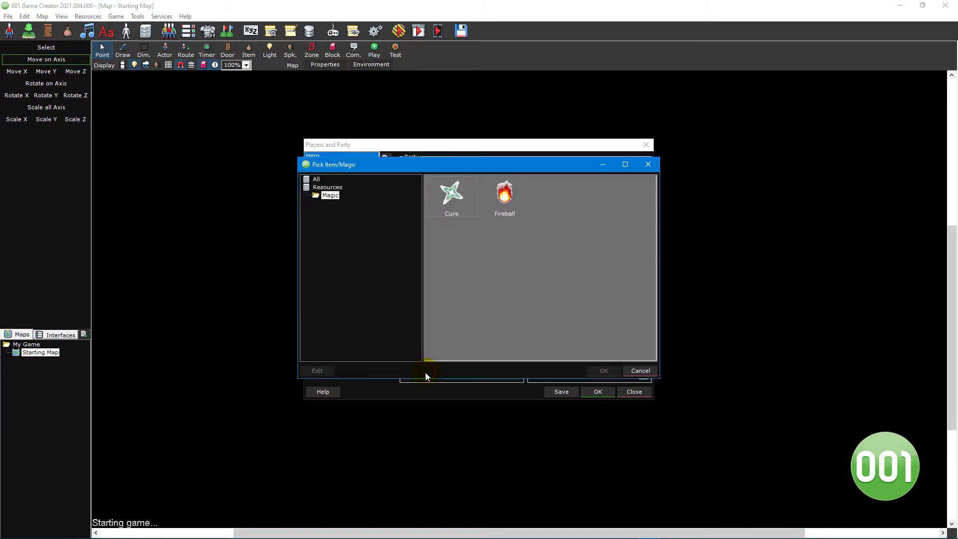
pyautogui.click(505, 199)
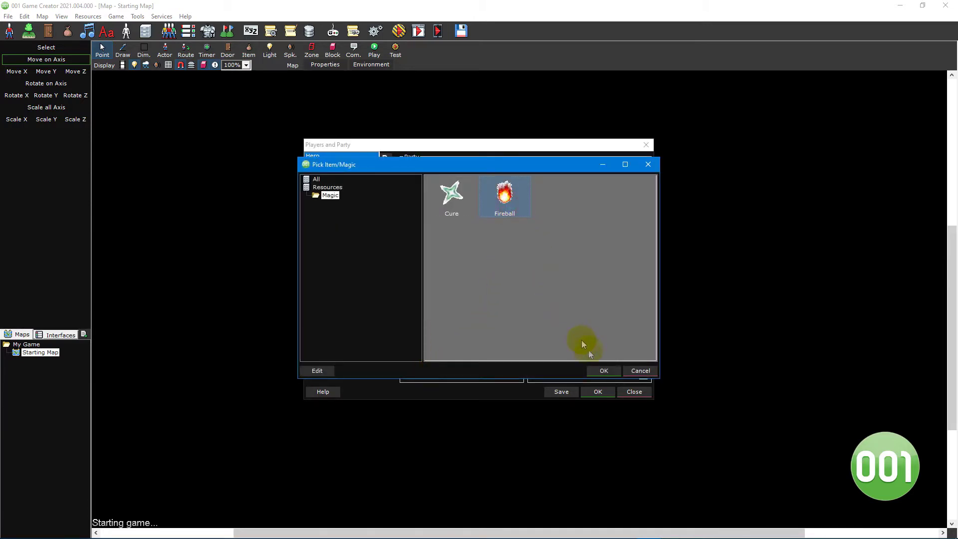
pyautogui.click(603, 371)
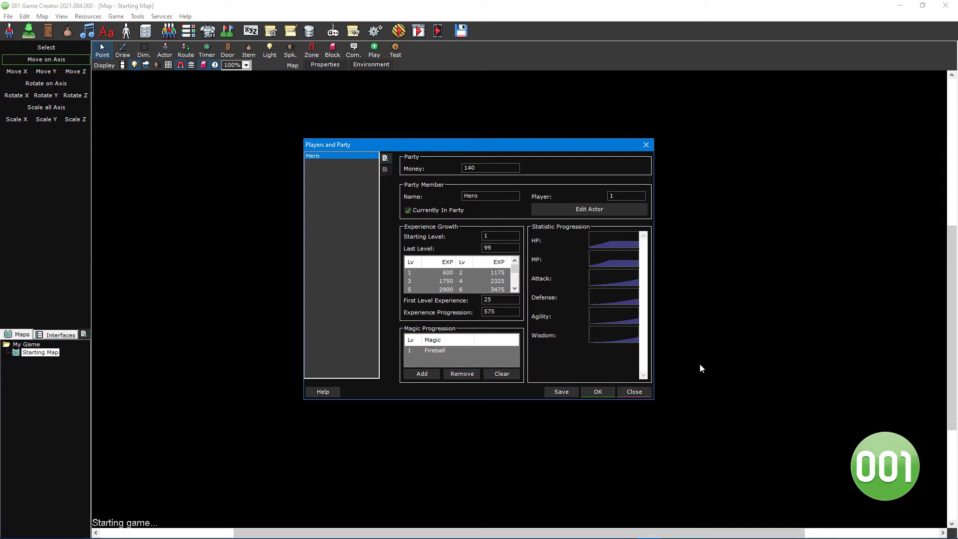
# Step: Smooth the Hero's HP progression curve by adjusting its third control point
pyautogui.click(616, 243)
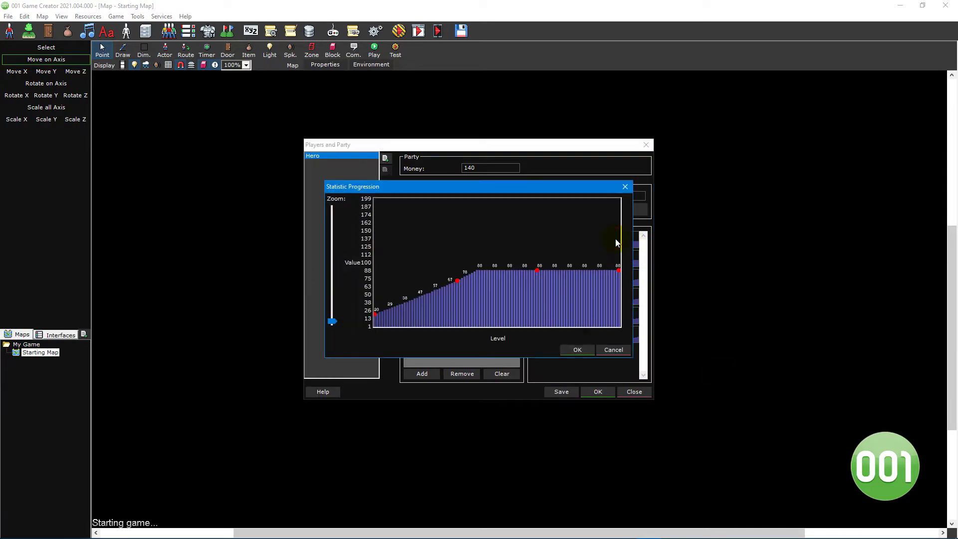
pyautogui.moveTo(537, 270); pyautogui.dragTo(539, 270)
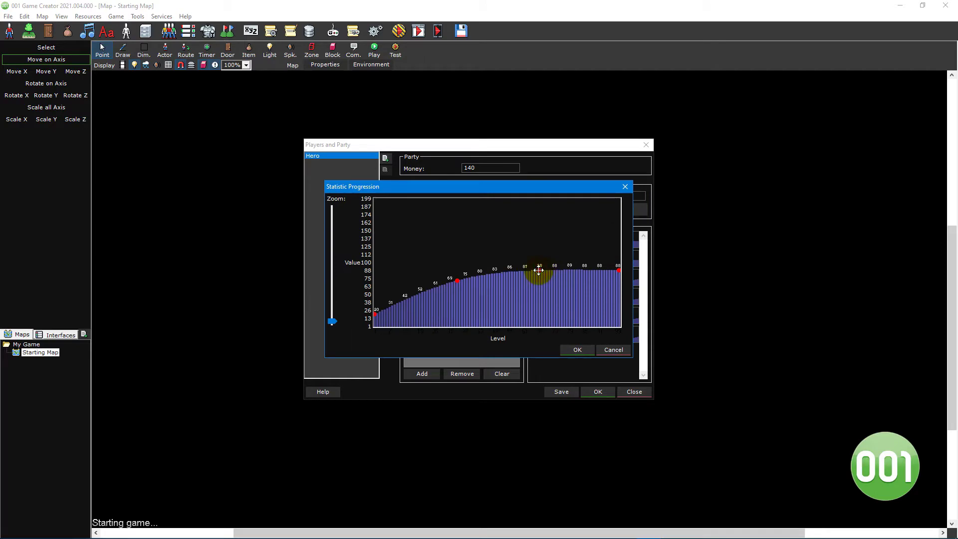
pyautogui.click(617, 271)
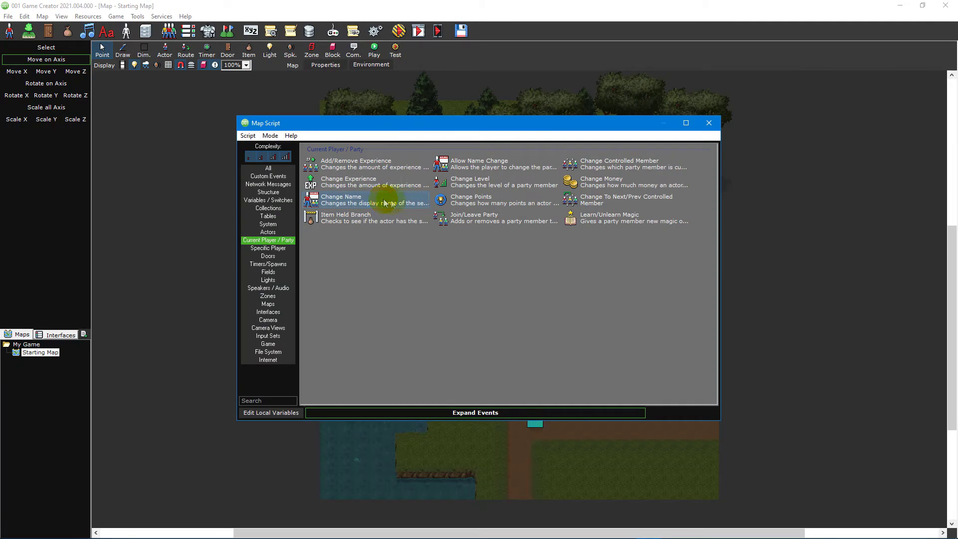
# Step: Examine the Current Player / Party events for joining the party, learning magic and changing experience in the map script
pyautogui.click(478, 221)
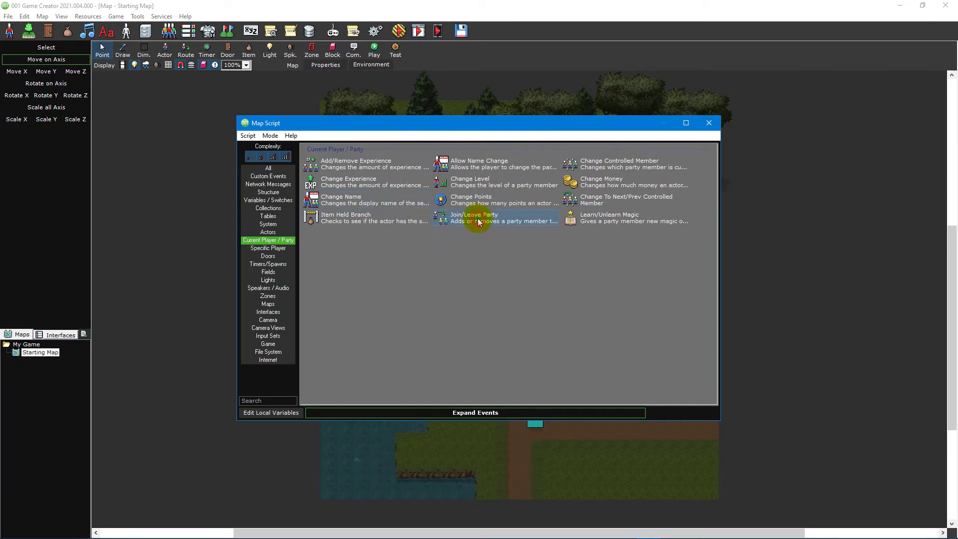
pyautogui.click(584, 219)
pyautogui.click(404, 188)
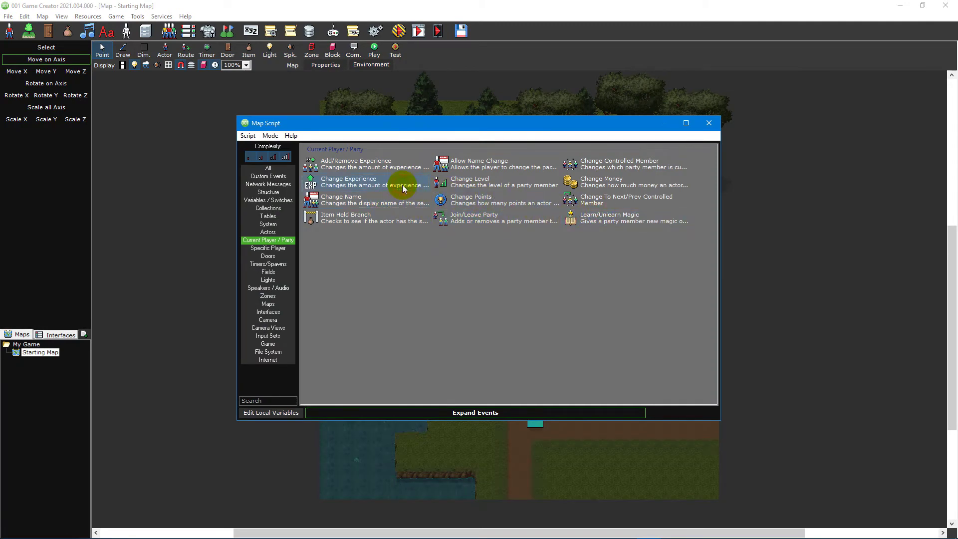
# Step: Try out a Position Actor event in the map script with [Party] as its actor, and leave the script
pyautogui.click(549, 414)
pyautogui.click(527, 346)
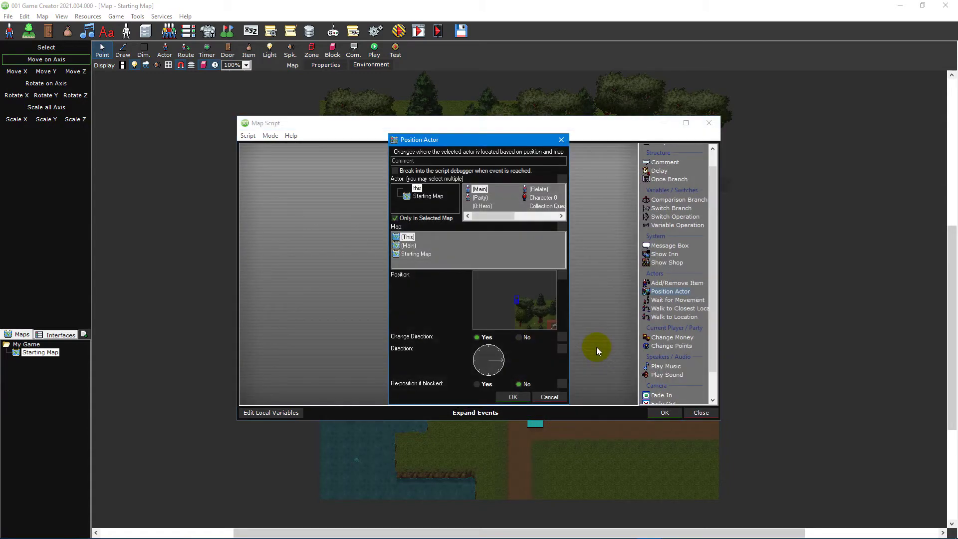
pyautogui.click(481, 198)
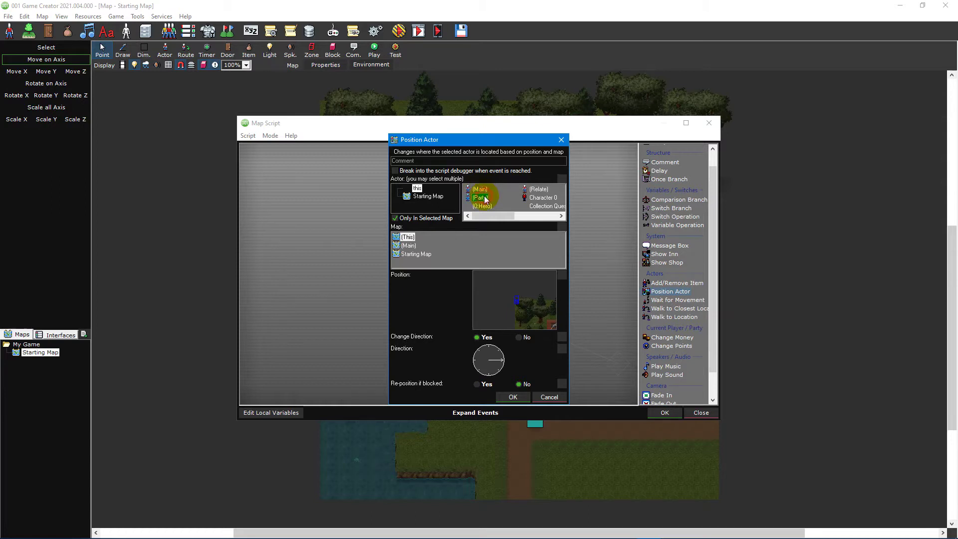
pyautogui.click(483, 190)
pyautogui.click(483, 198)
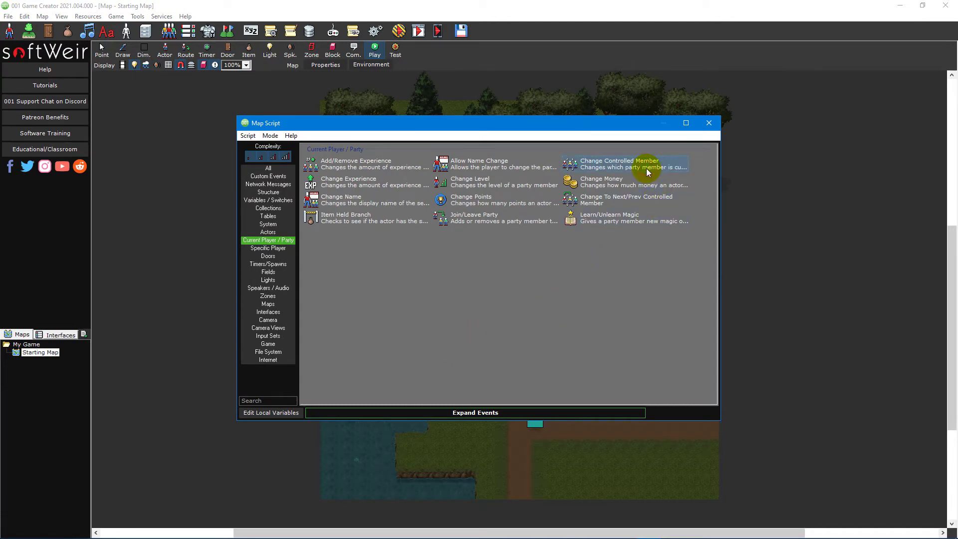
pyautogui.press('Escape')
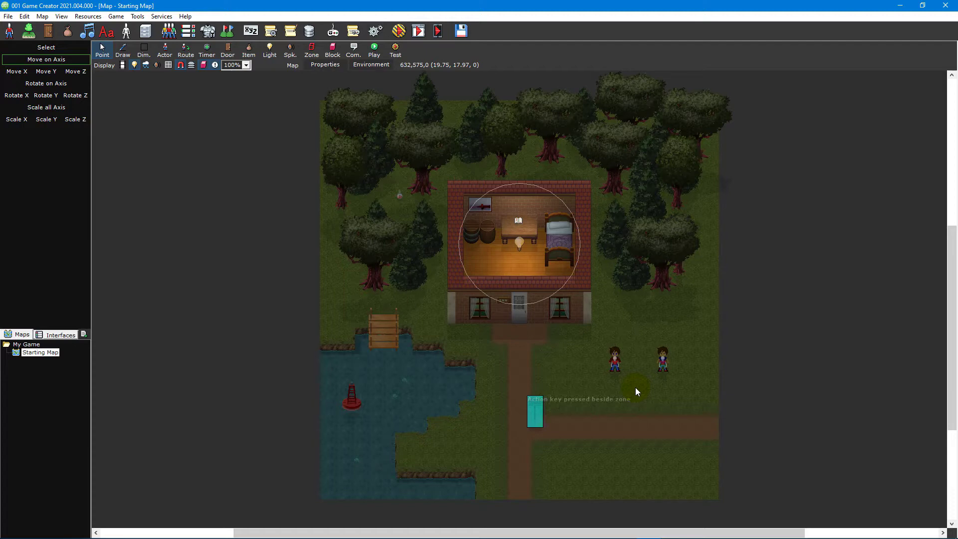
# Step: Add a new game control with the display name Test
pyautogui.click(332, 34)
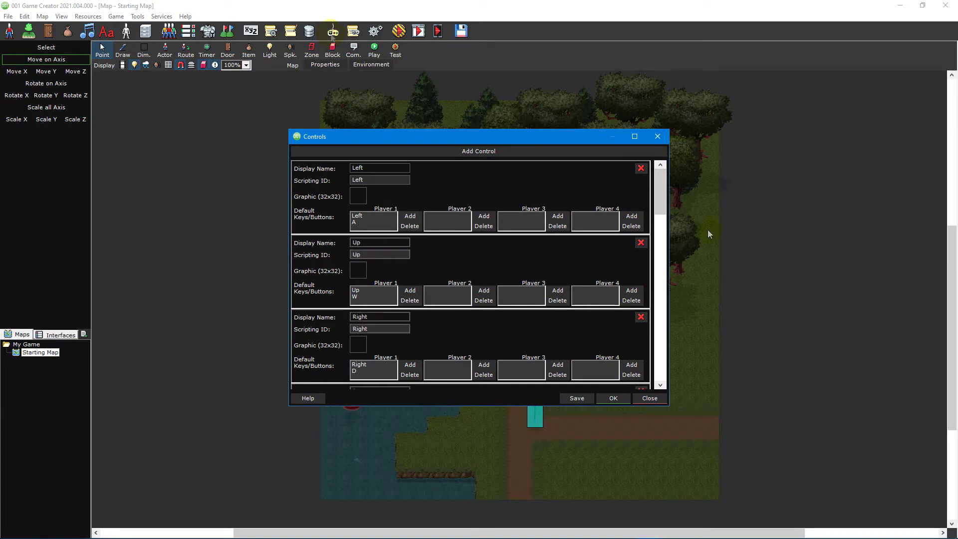
pyautogui.click(576, 152)
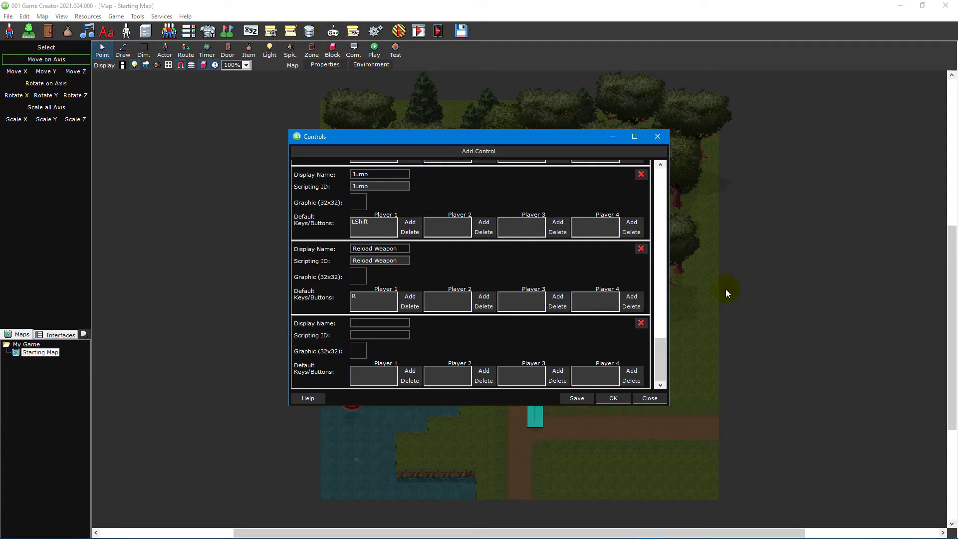
pyautogui.write('Test')
# Step: Start a Player 1 default input for the Test control and examine the mouse/touch and gamepad choices
pyautogui.click(410, 371)
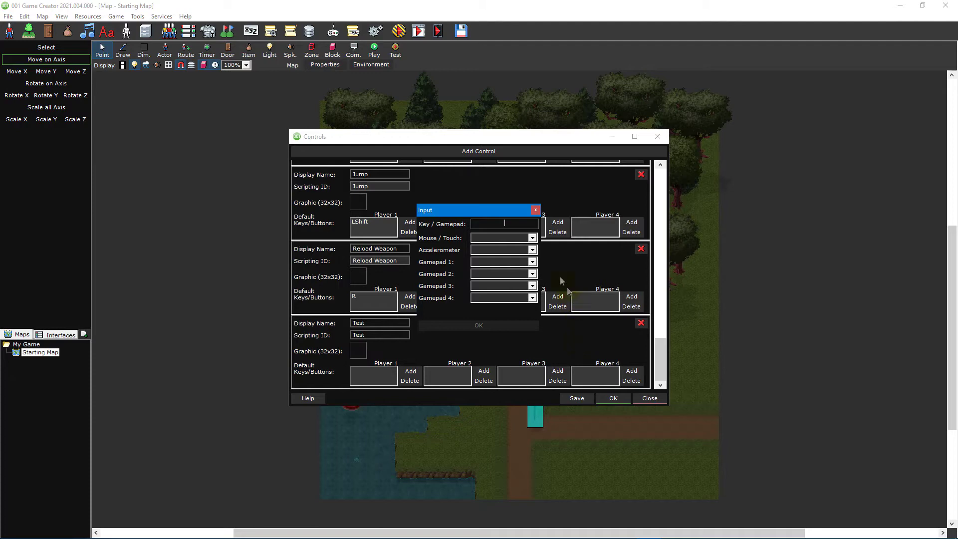
pyautogui.click(532, 238)
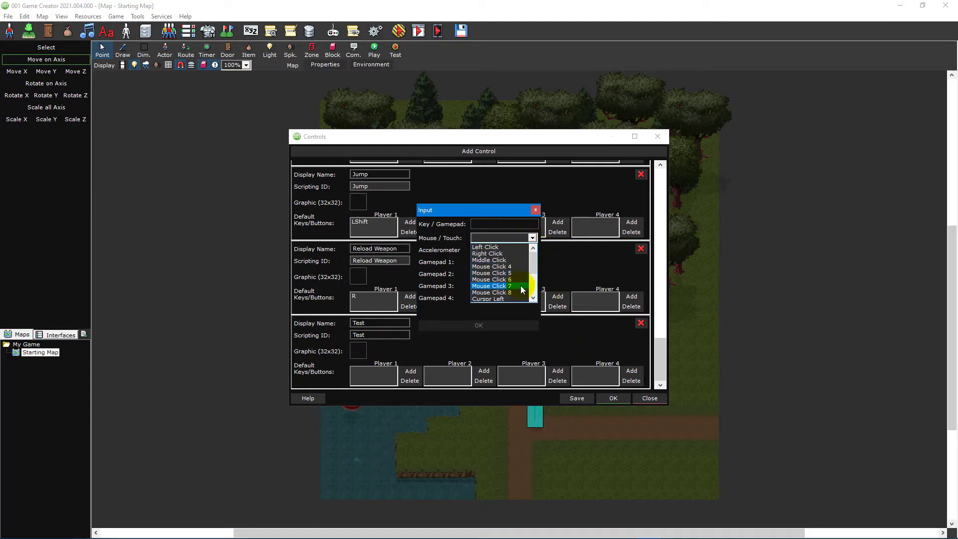
pyautogui.click(457, 316)
pyautogui.click(505, 263)
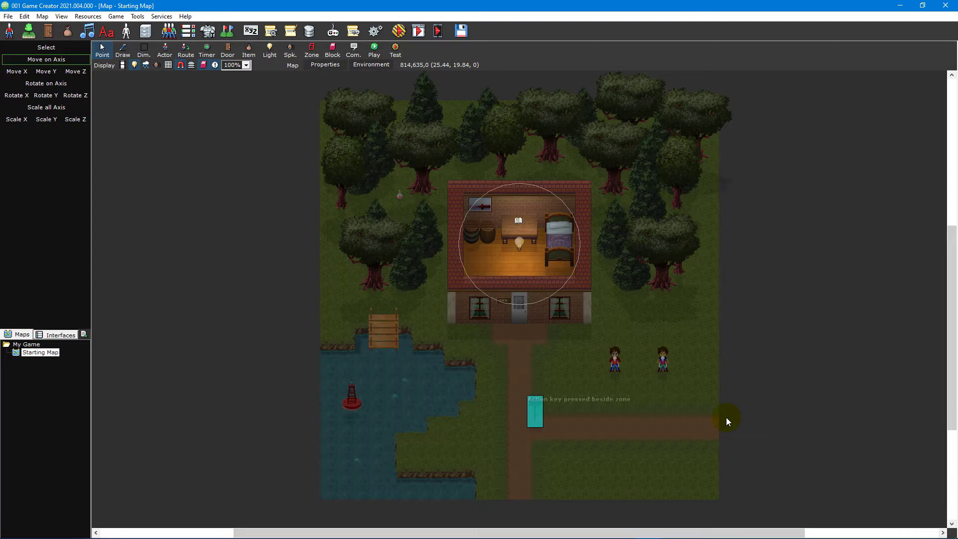
# Step: Examine the Menu, Turret and Vehicle sets in Input Triggers and the default input sets in Game Settings
pyautogui.click(353, 32)
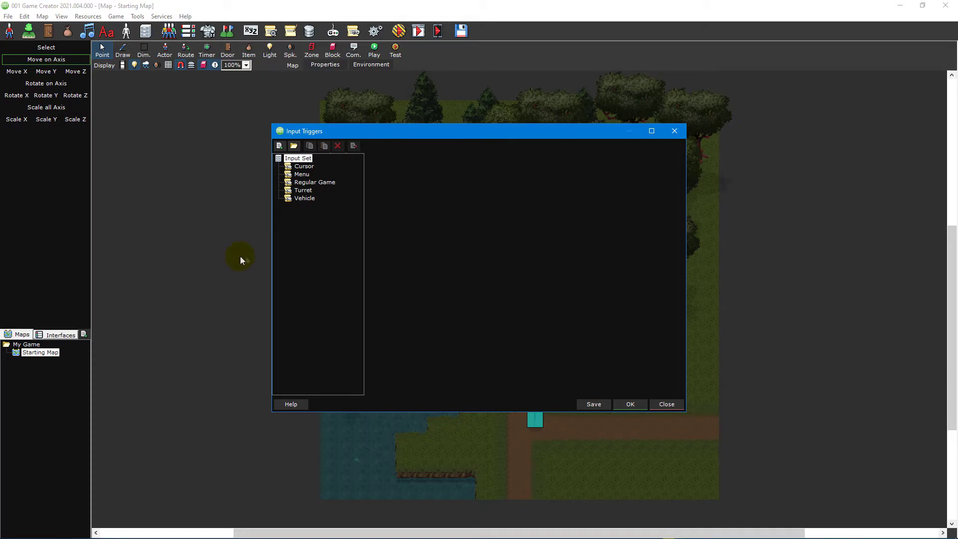
pyautogui.click(306, 199)
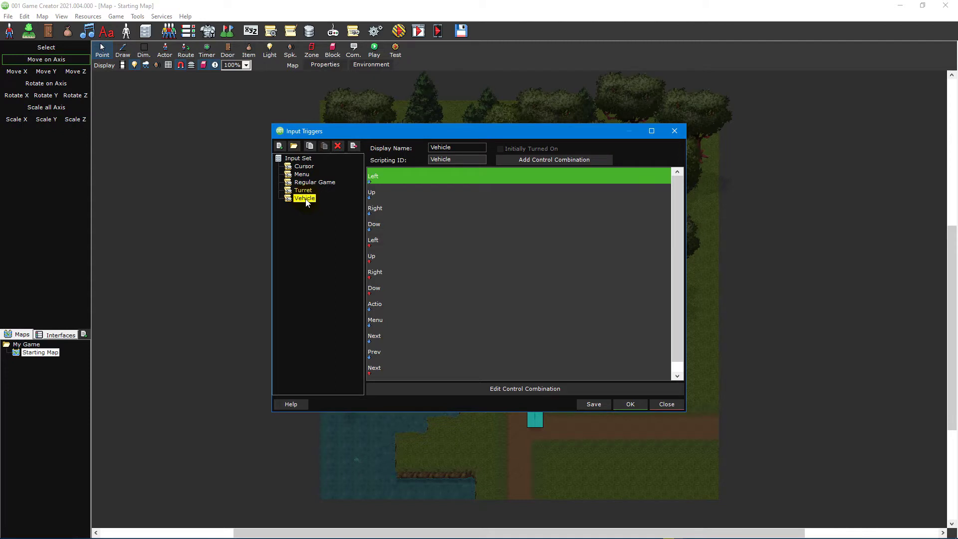
pyautogui.click(305, 175)
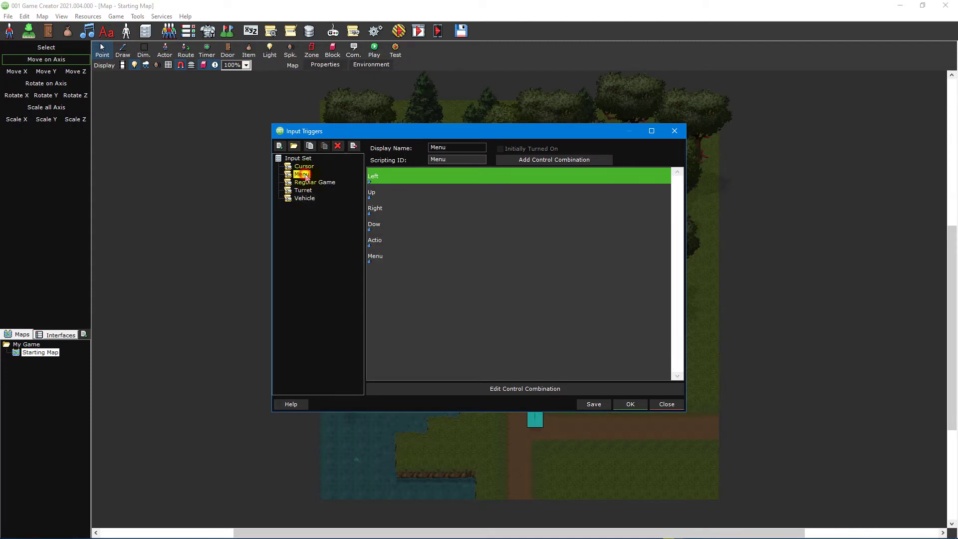
pyautogui.click(667, 404)
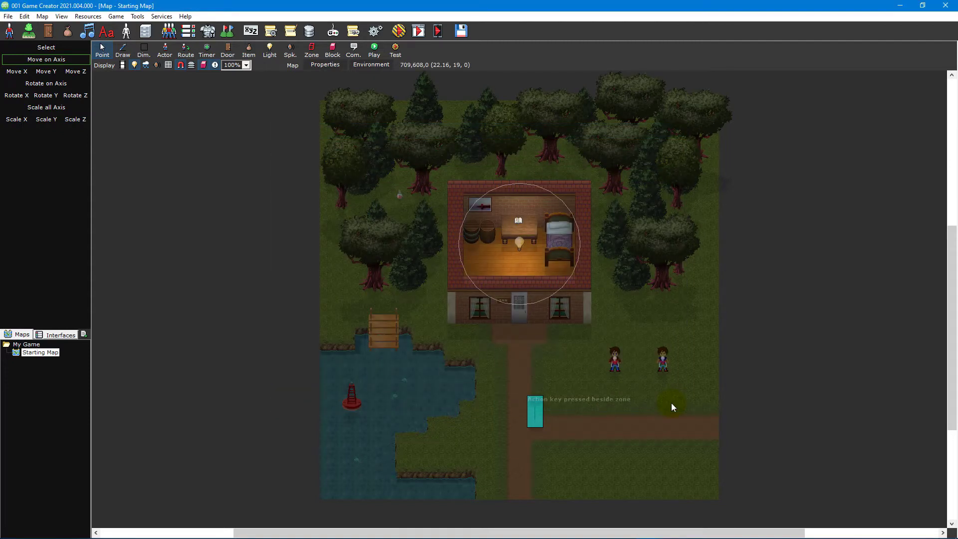
pyautogui.click(375, 32)
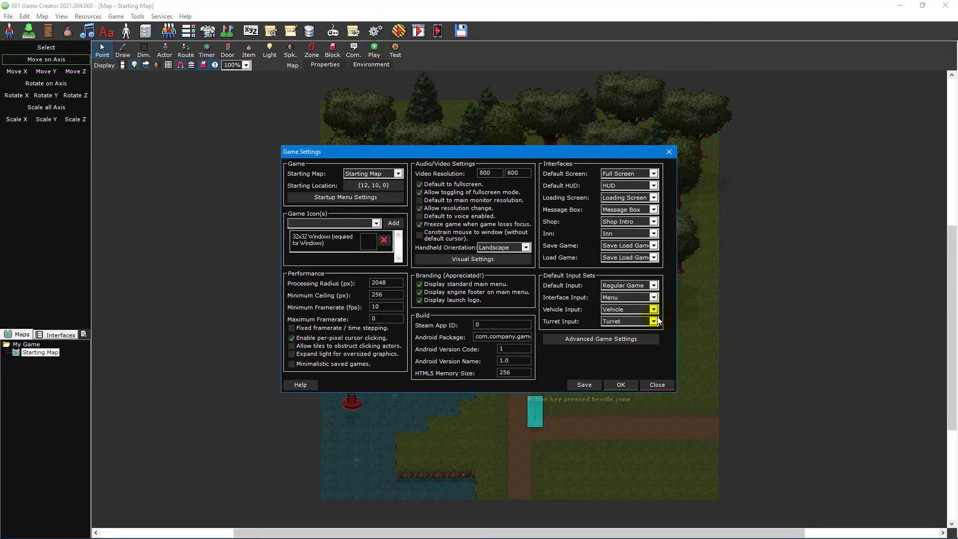
pyautogui.doubleClick(656, 321)
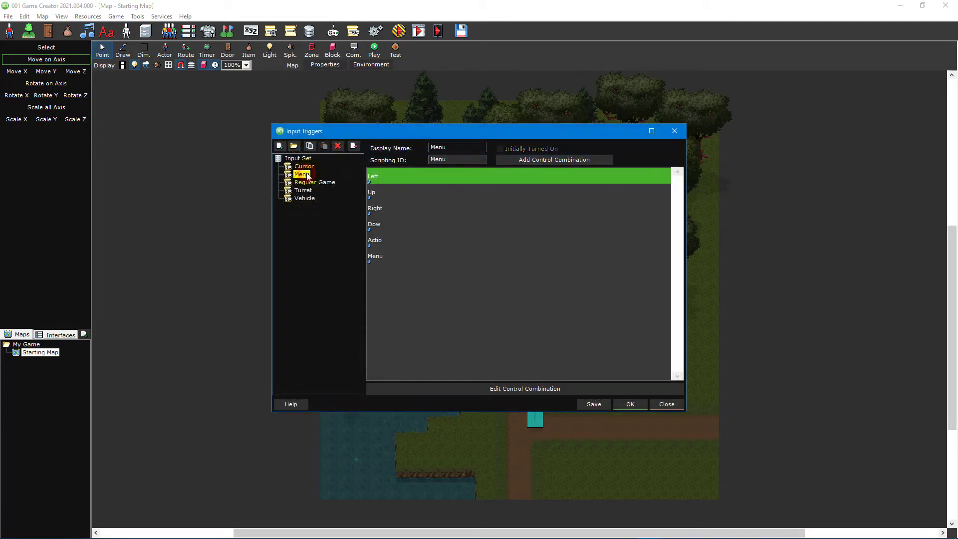
pyautogui.click(304, 190)
pyautogui.click(305, 197)
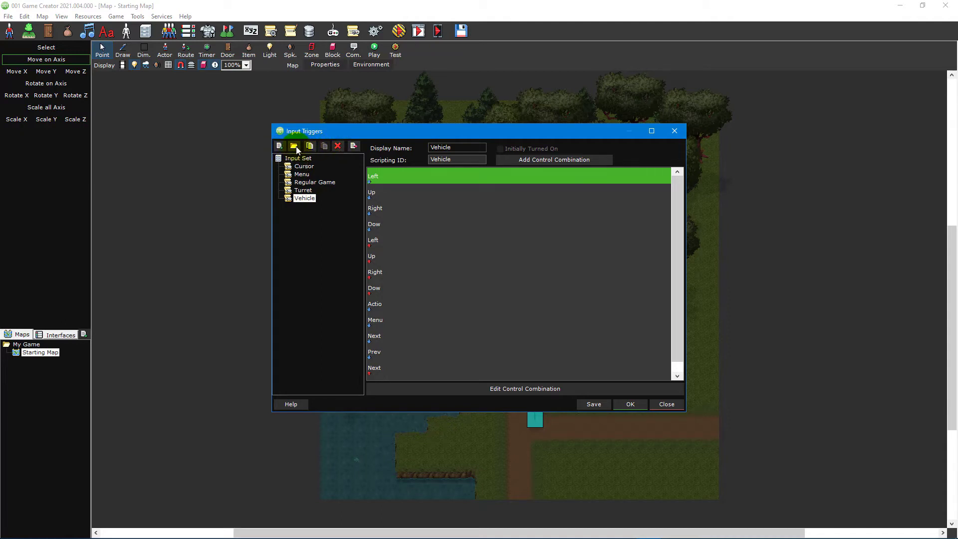
# Step: Start a new control combination in the Cursor input set and cancel it
pyautogui.click(302, 166)
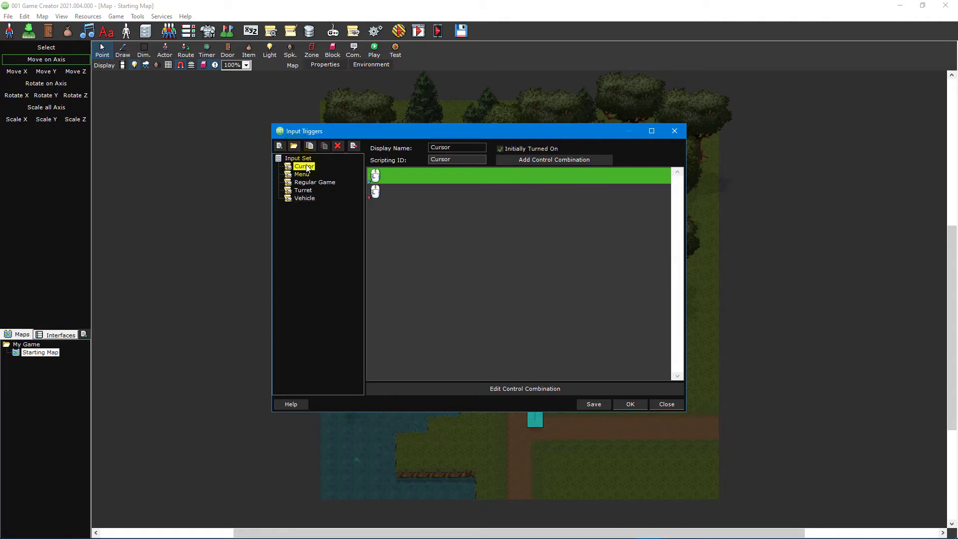
pyautogui.doubleClick(459, 147)
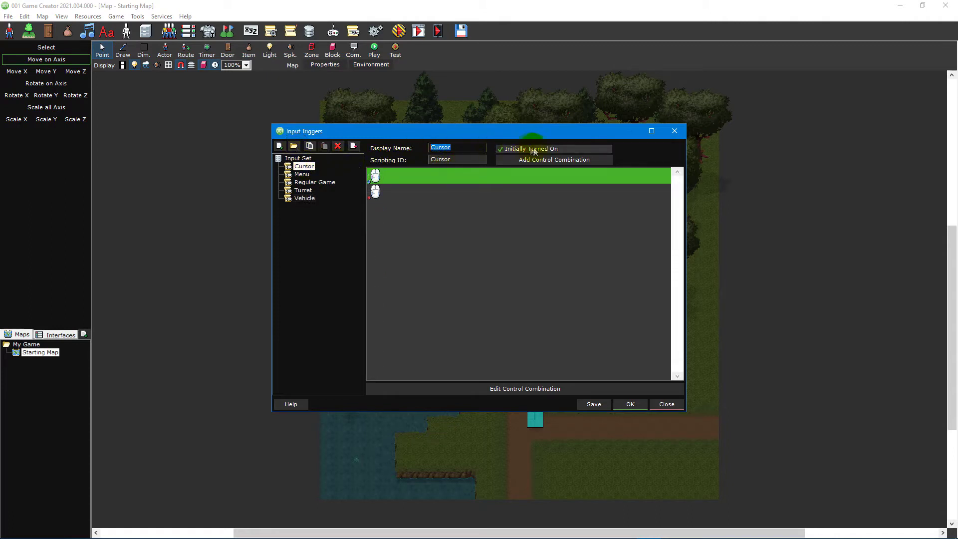
pyautogui.click(599, 162)
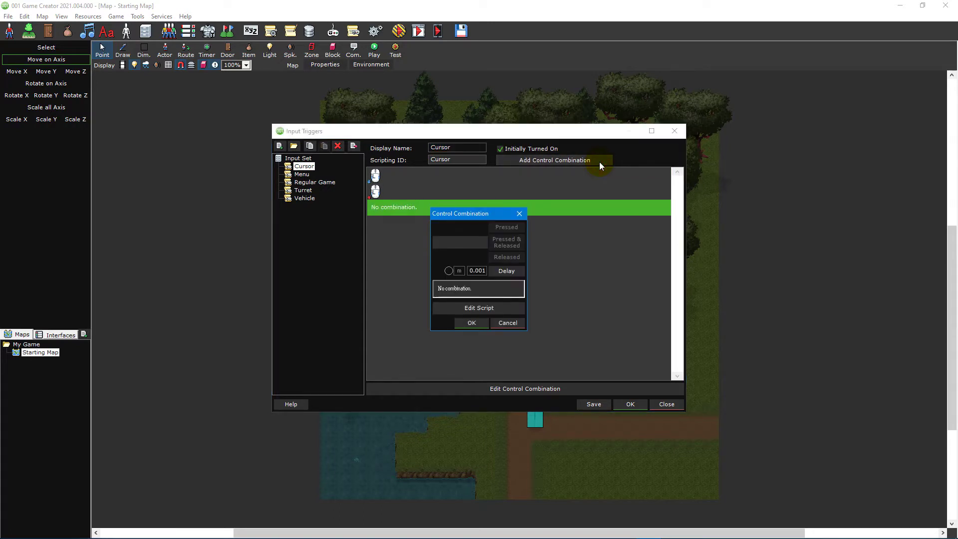
pyautogui.press('Escape')
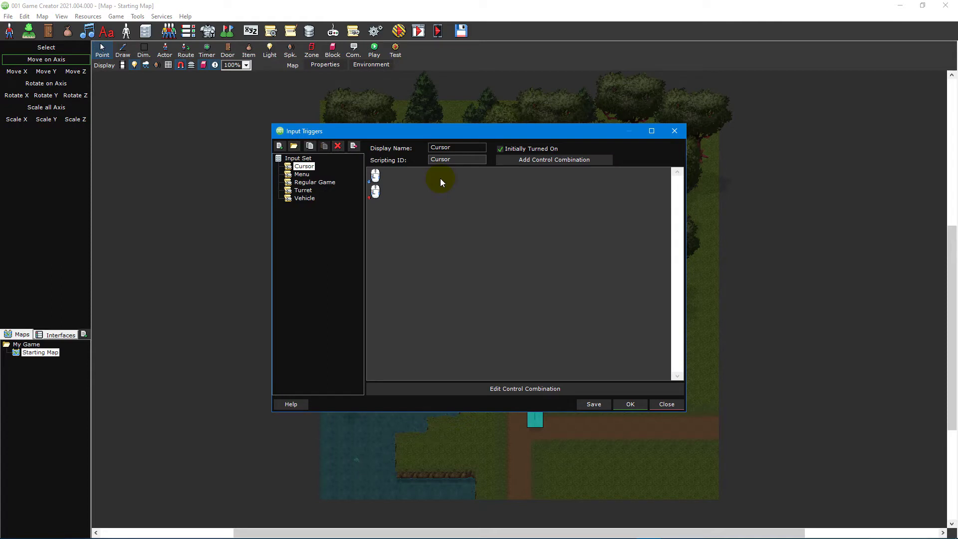
# Step: Examine the first control combination of the Cursor input set and the editing actions available for it
pyautogui.doubleClick(440, 178)
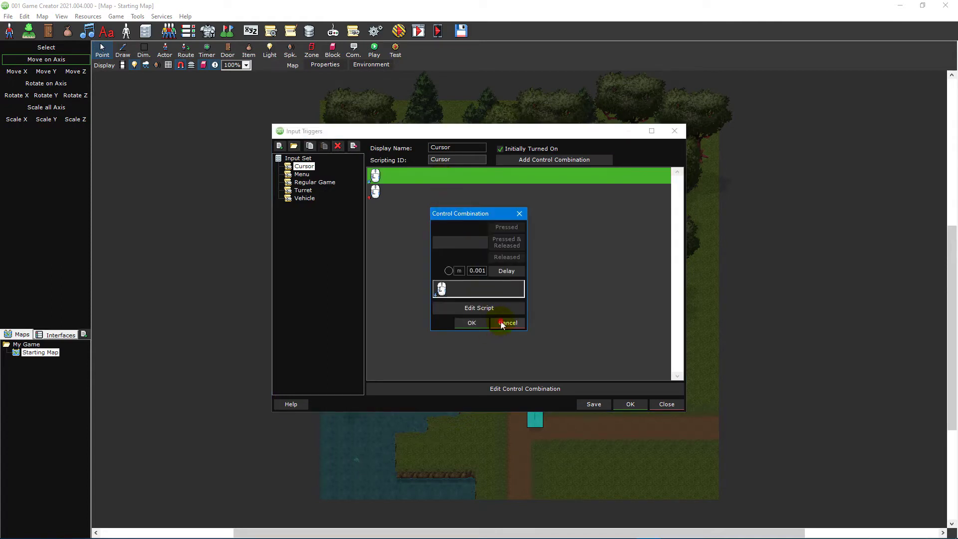
pyautogui.click(504, 323)
pyautogui.rightClick(423, 174)
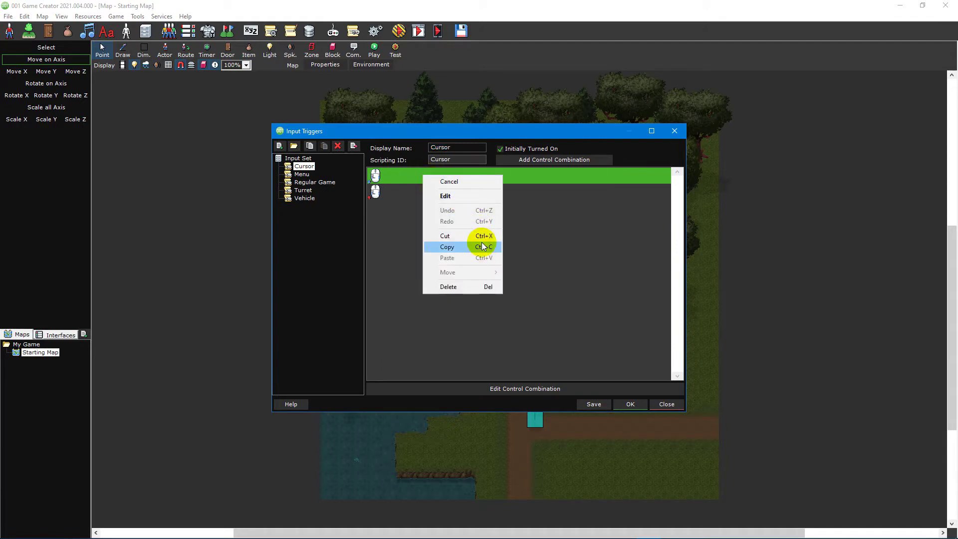
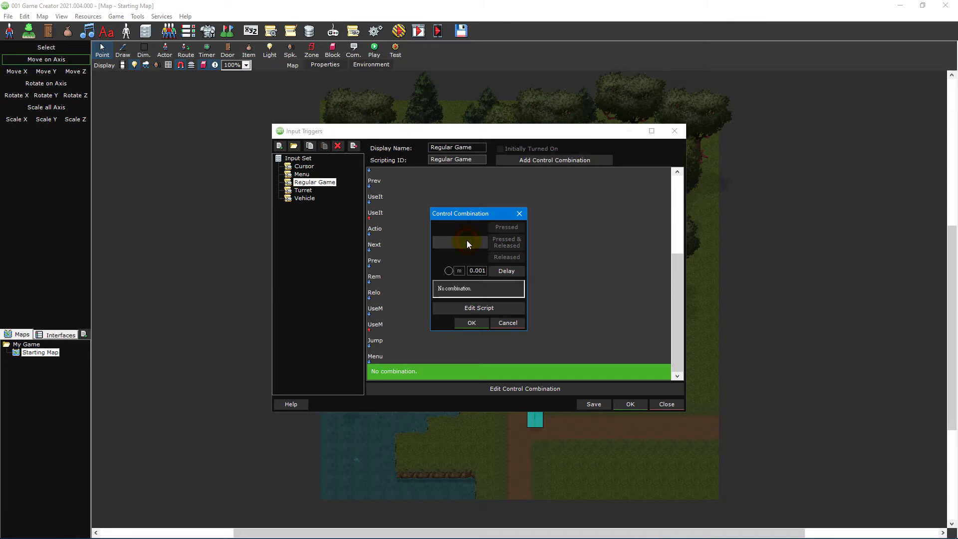
# Step: Add the defined control Left as Pressed to the new control combination in the Regular Game set
pyautogui.click(467, 244)
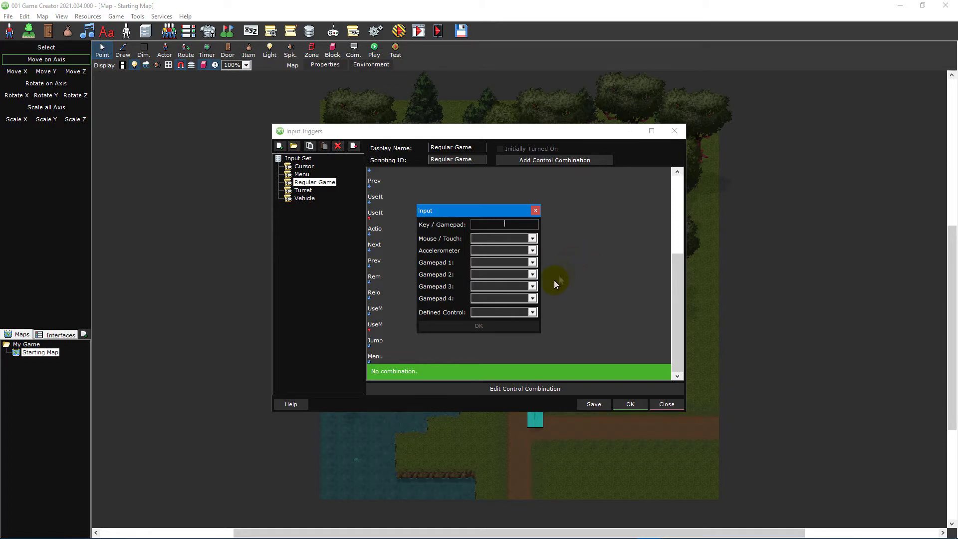
pyautogui.click(532, 313)
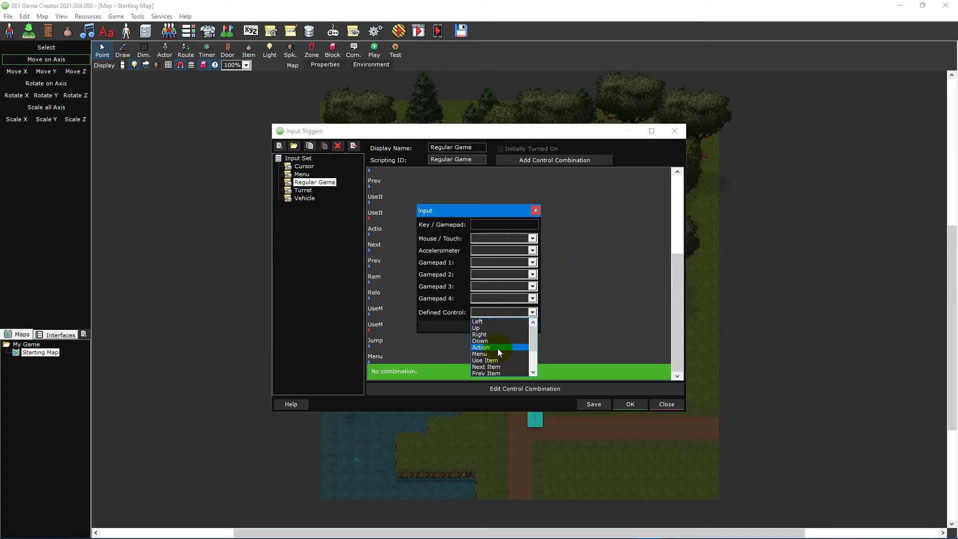
pyautogui.click(506, 321)
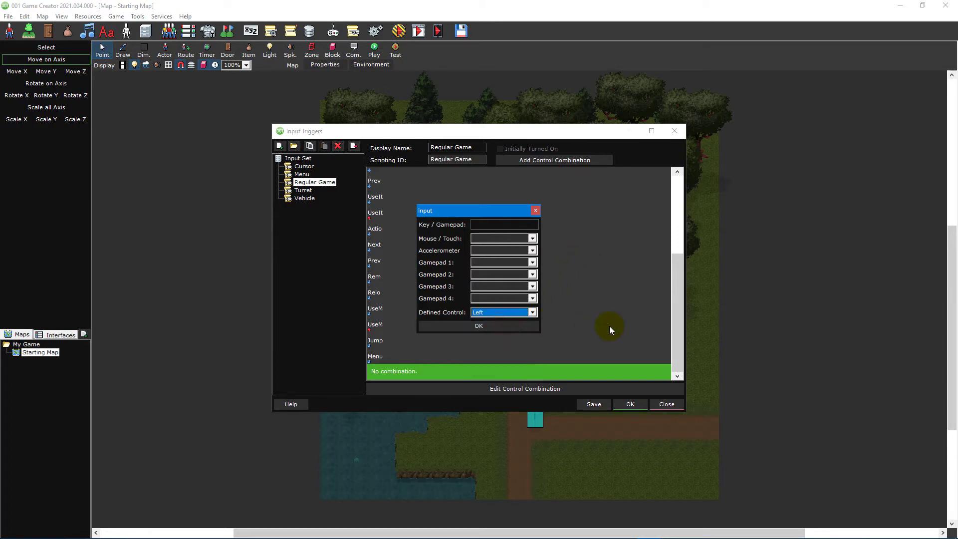
pyautogui.click(525, 326)
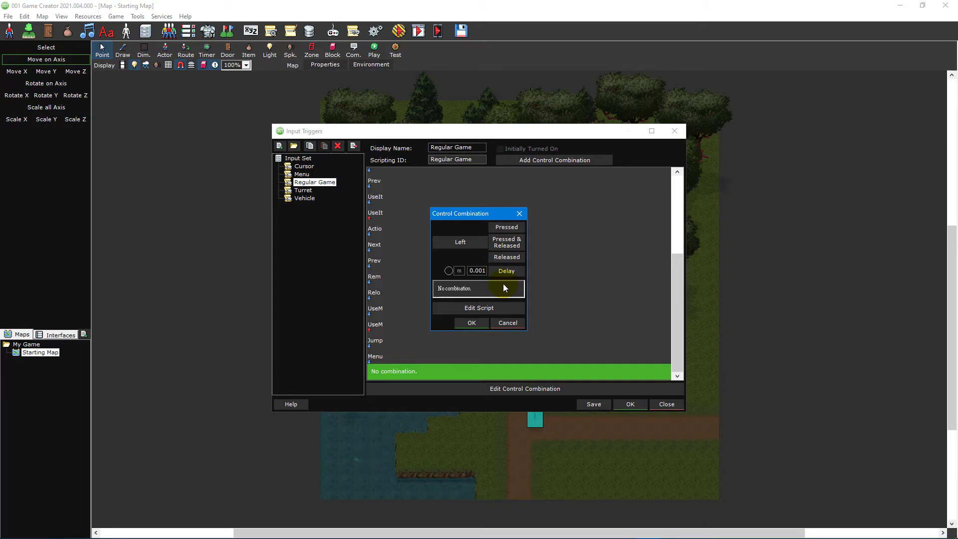
pyautogui.press('Escape')
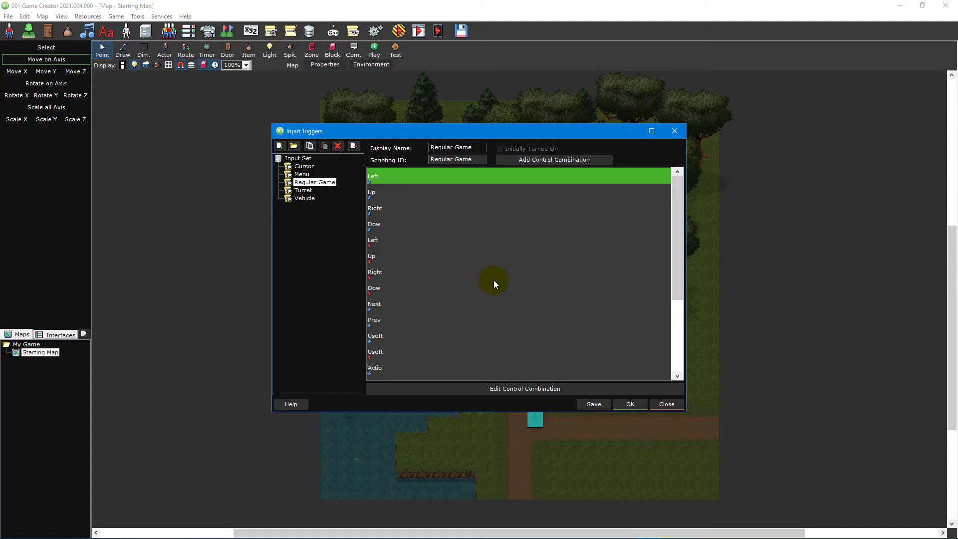
pyautogui.click(444, 242)
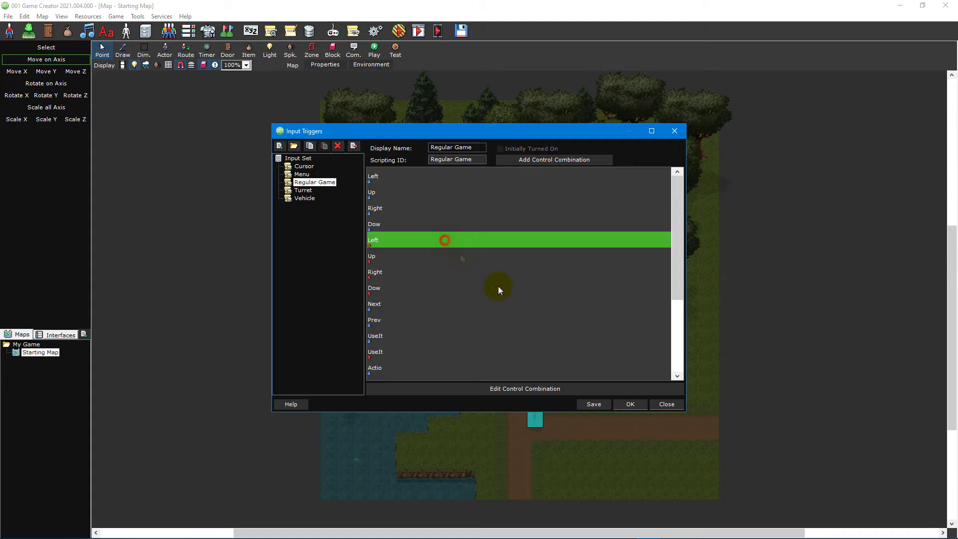
pyautogui.doubleClick(540, 316)
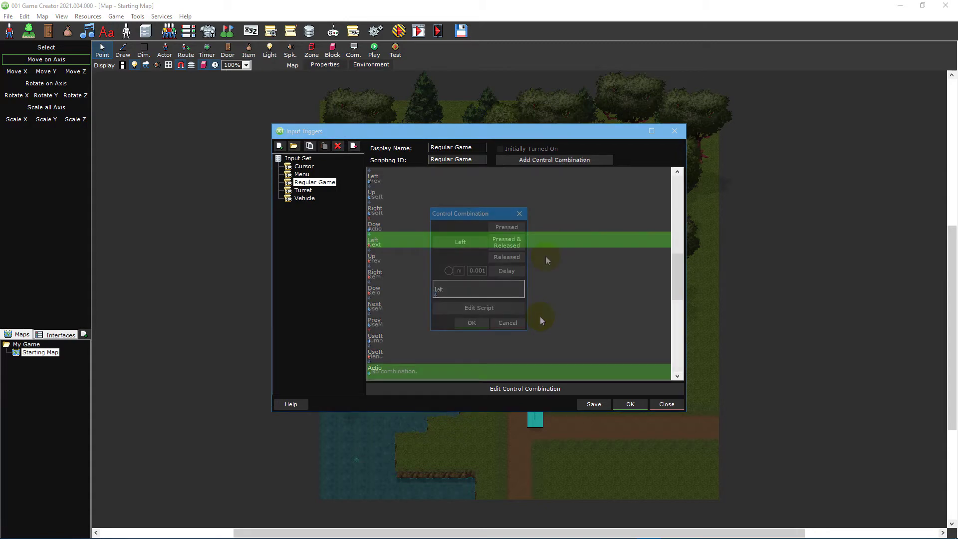
# Step: Add the defined control Right as Pressed after Left in the same combination
pyautogui.click(456, 246)
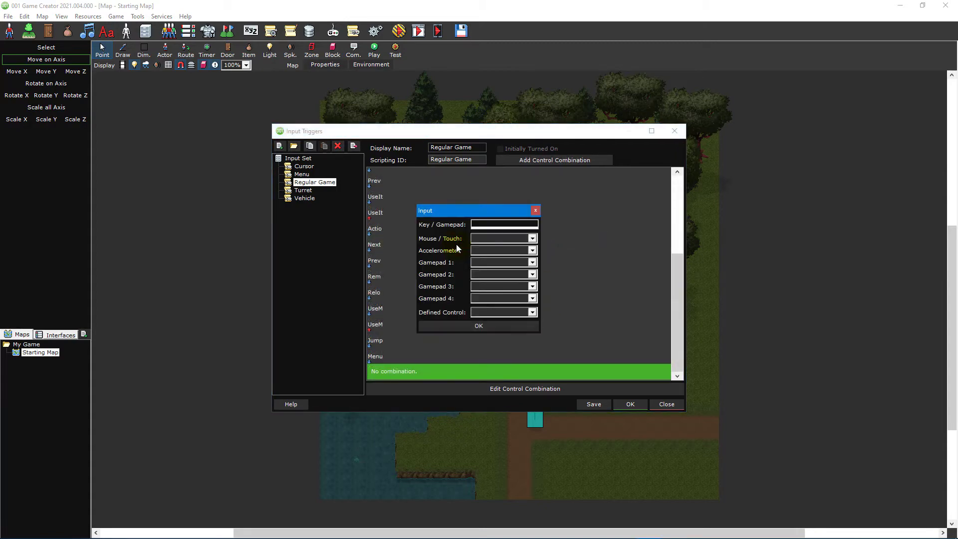
pyautogui.click(506, 312)
pyautogui.click(502, 333)
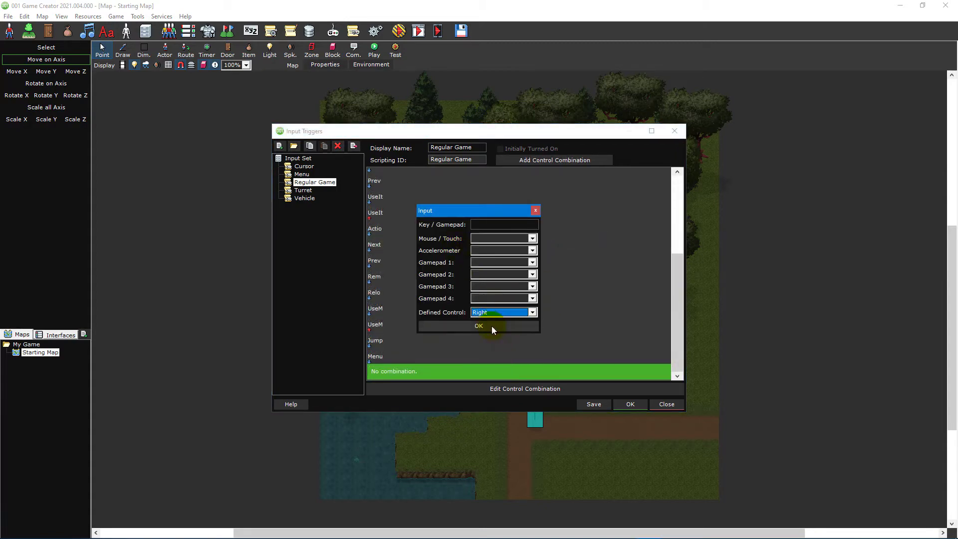
pyautogui.click(491, 325)
pyautogui.click(510, 232)
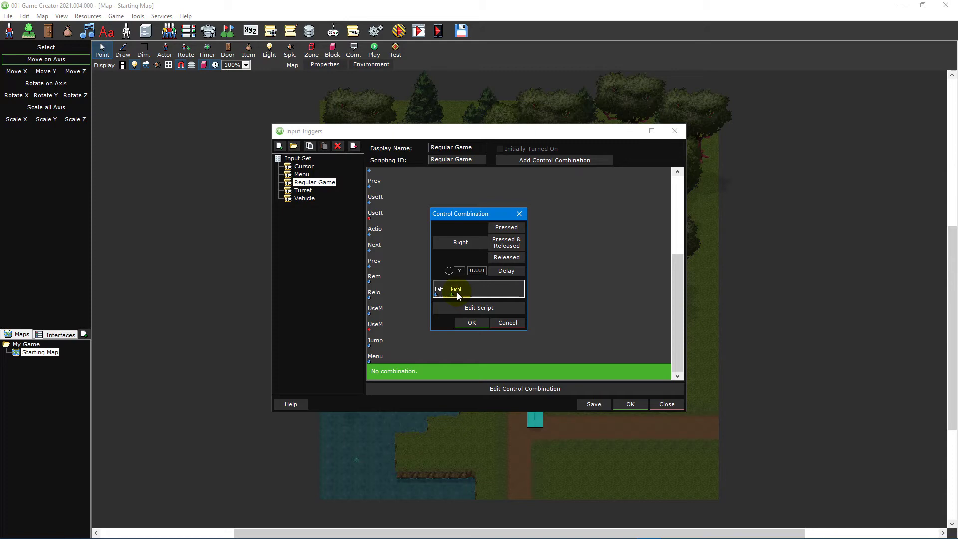
# Step: Try a delay of 1 in the combination and remove both the delay and the Right input
pyautogui.click(456, 293)
pyautogui.write('1')
pyautogui.click(506, 271)
pyautogui.click(473, 291)
pyautogui.click(455, 290)
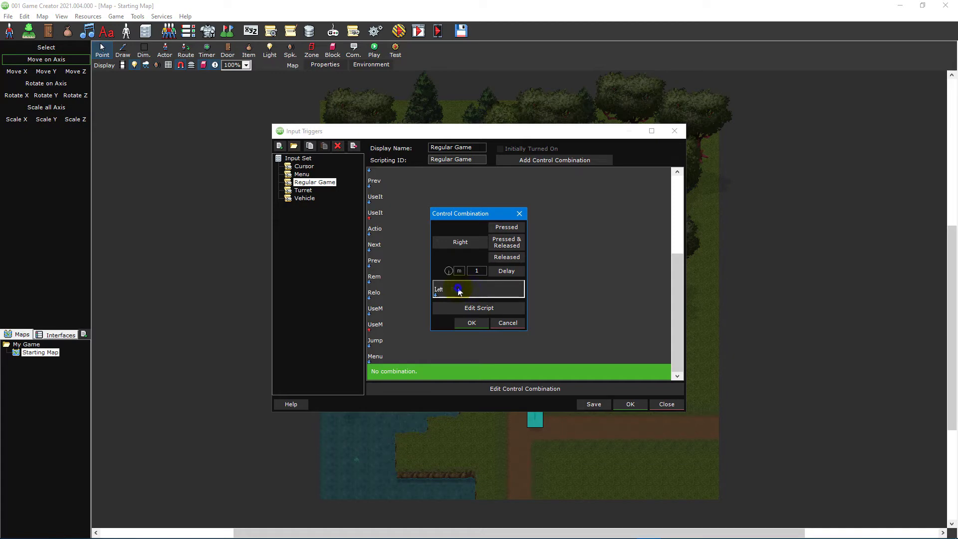
# Step: View the new Left combination's script, leave it without events and accept the combination
pyautogui.click(516, 307)
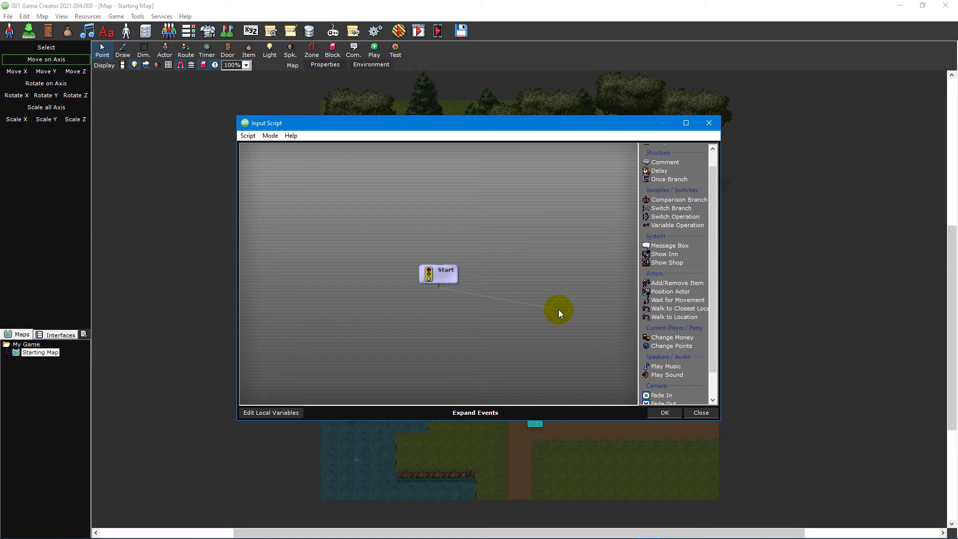
pyautogui.click(677, 413)
pyautogui.click(475, 323)
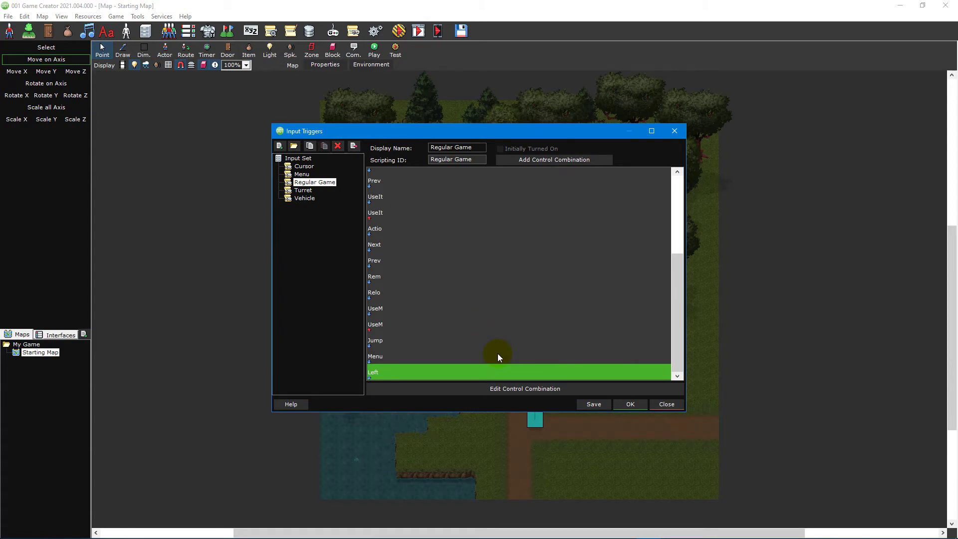
# Step: Compare the pressed and released direction entries in the Regular Game set and open the script of the Left pressed entry
pyautogui.scroll(3, 569, 272)
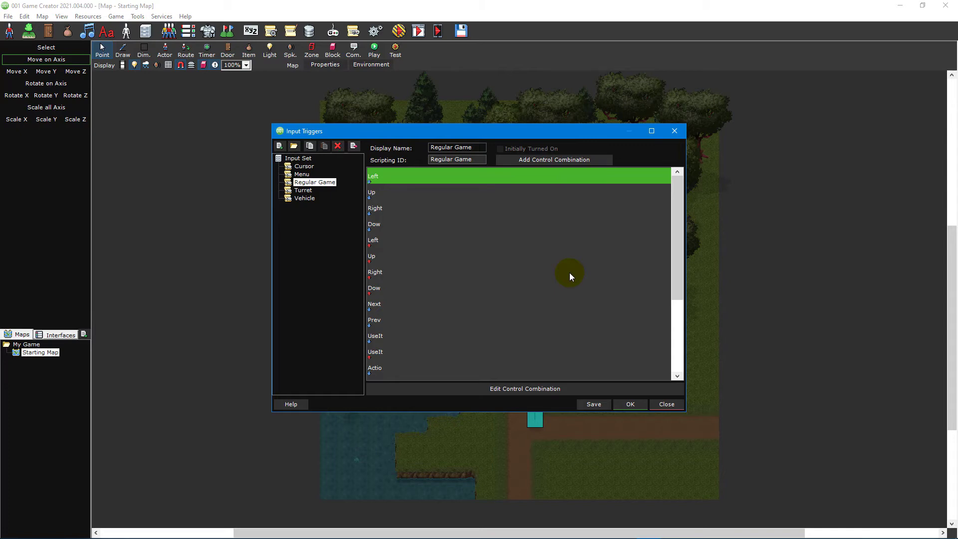
pyautogui.click(502, 208)
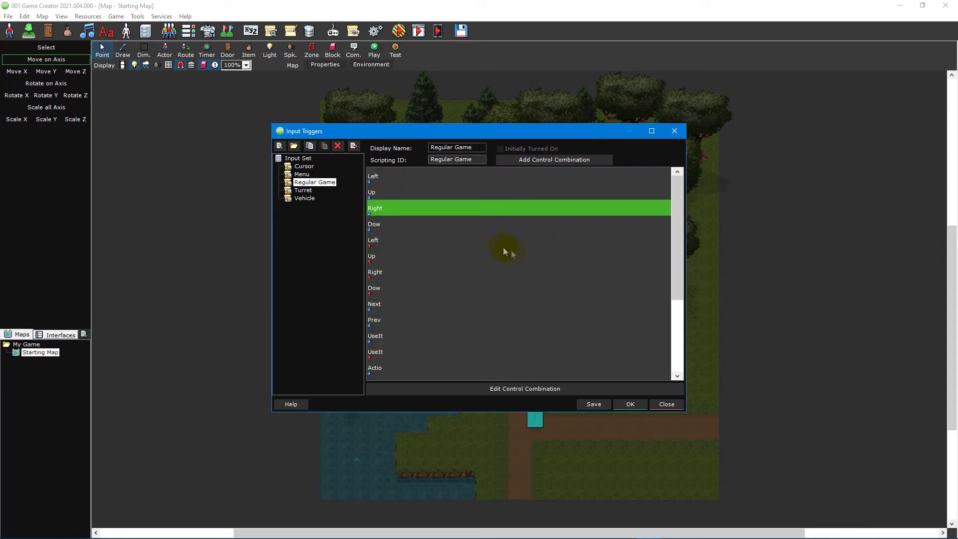
pyautogui.click(489, 239)
pyautogui.click(487, 270)
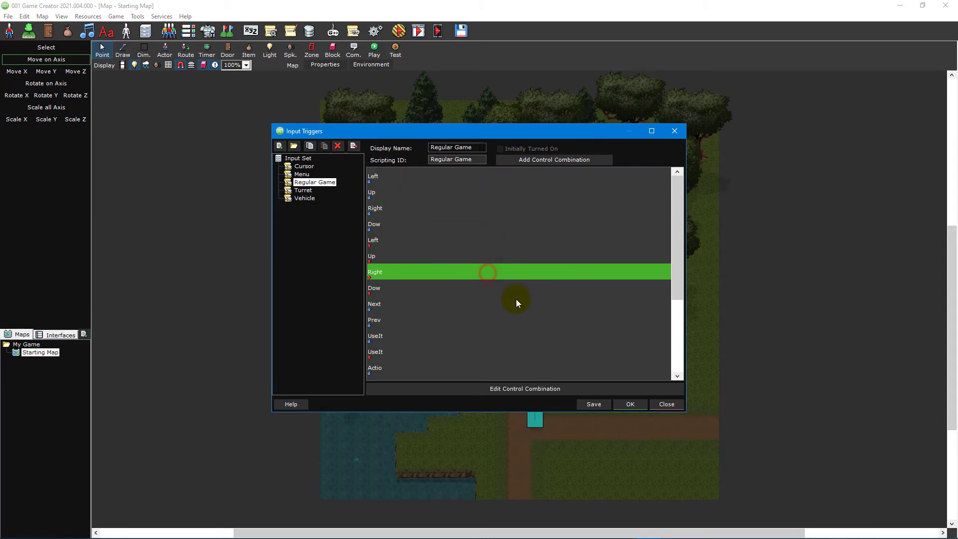
pyautogui.doubleClick(450, 175)
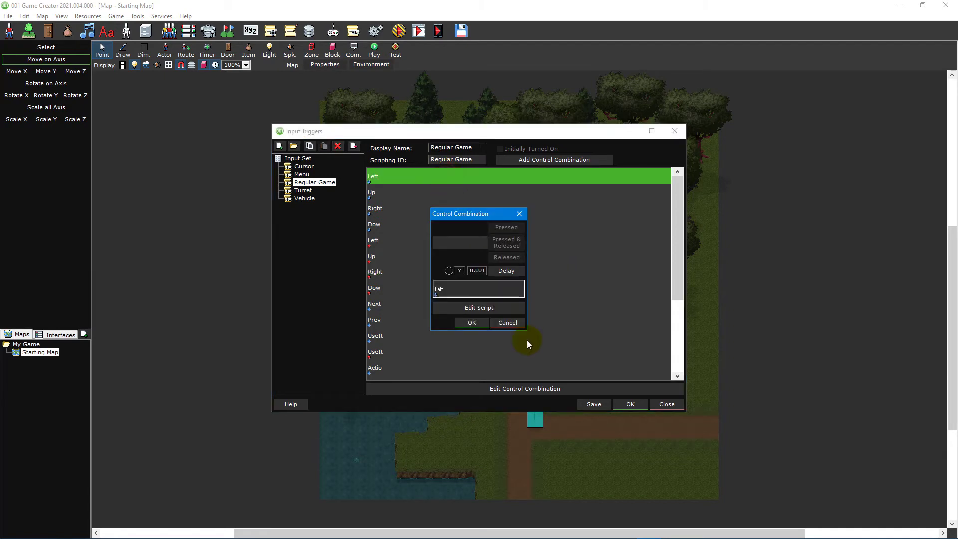
pyautogui.click(502, 307)
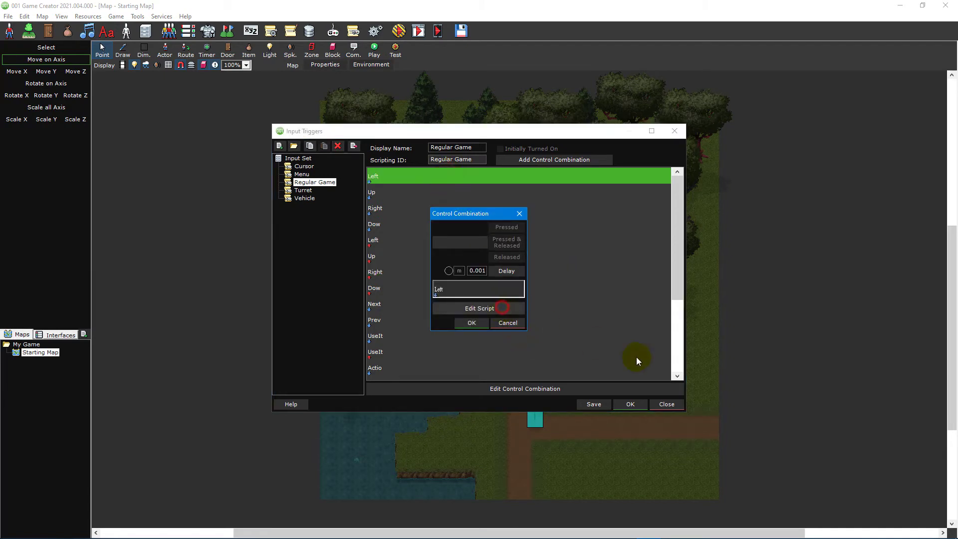
pyautogui.moveTo(647, 364); pyautogui.dragTo(574, 324)
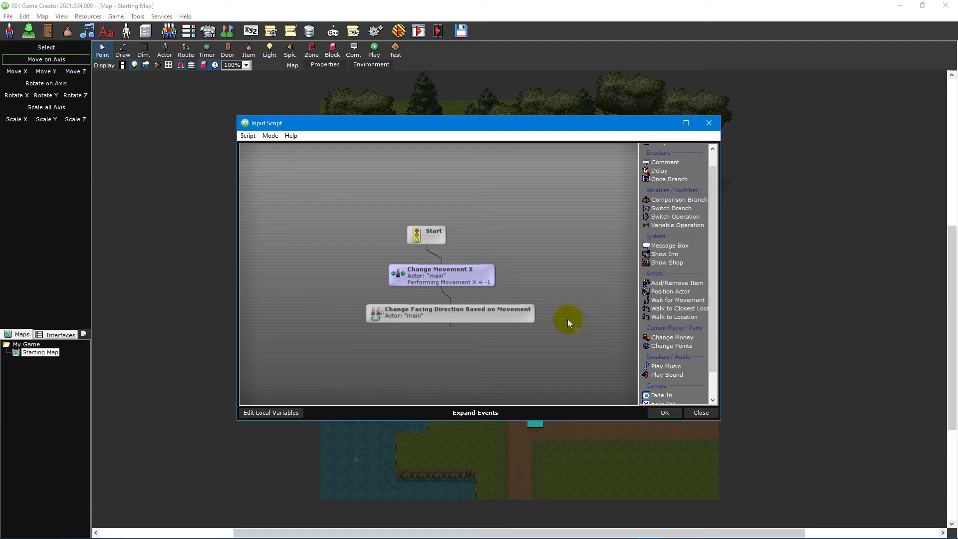
# Step: Try movement values 1 and 0 in the Change Movement X event and cancel the changes
pyautogui.doubleClick(488, 271)
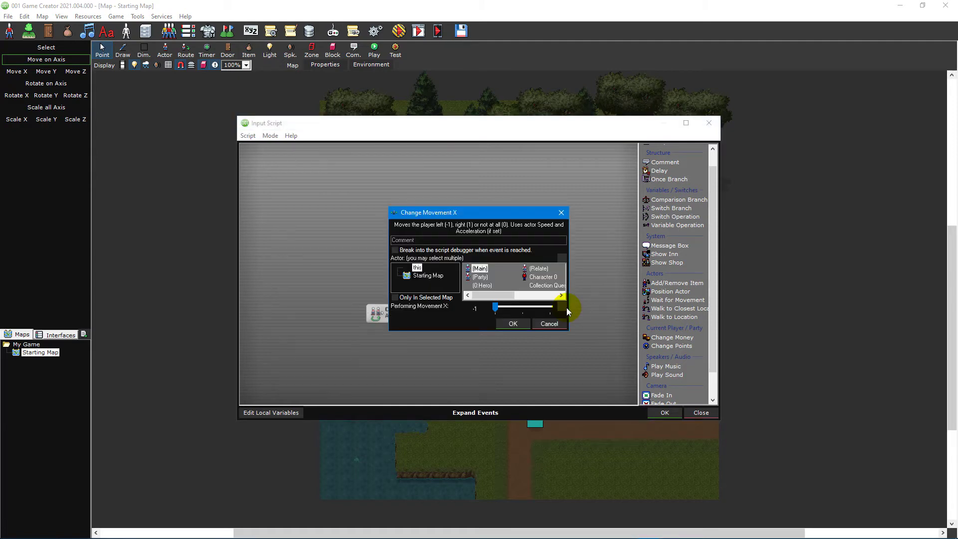
pyautogui.moveTo(495, 307); pyautogui.dragTo(549, 307)
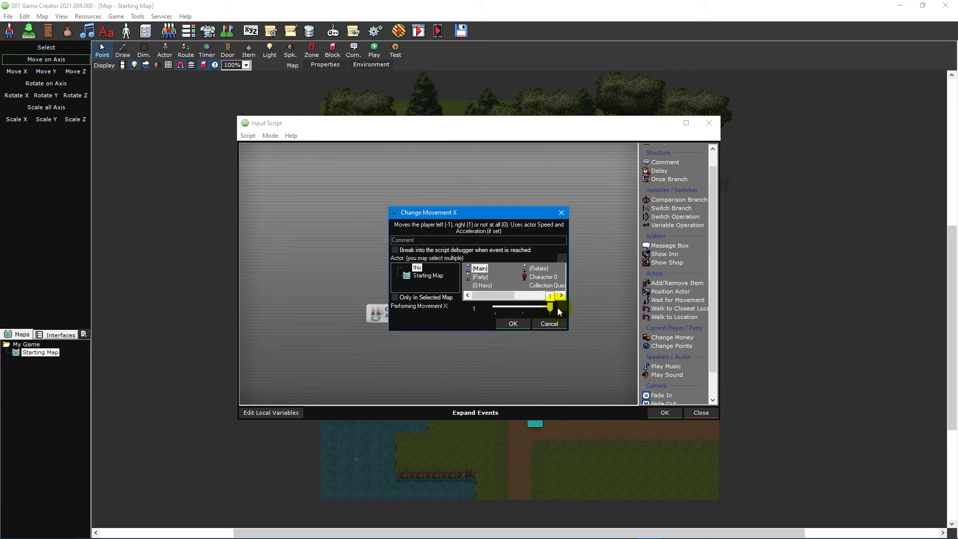
pyautogui.moveTo(557, 308); pyautogui.dragTo(523, 309)
pyautogui.click(552, 324)
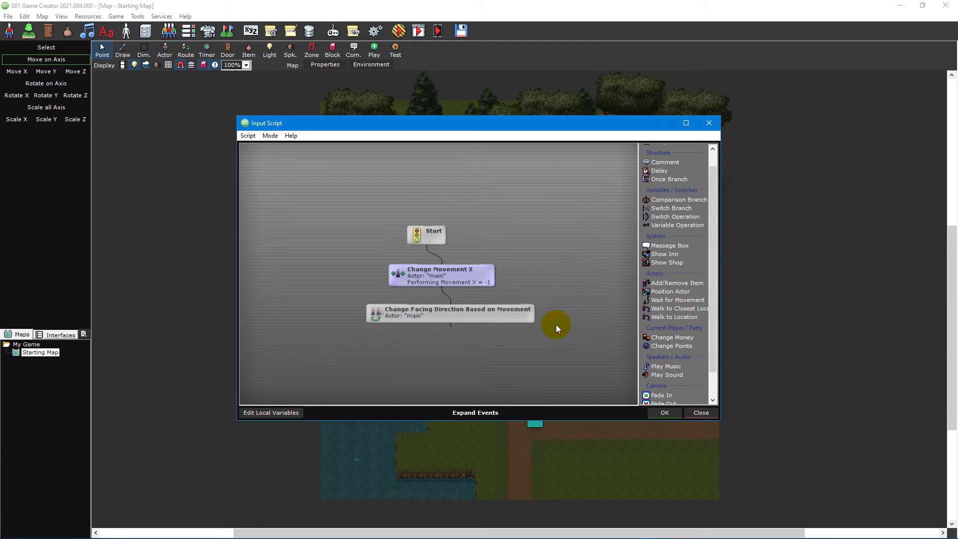
# Step: Examine the settings of the Change Facing Direction Based on Movement event in the Left pressed script
pyautogui.click(518, 317)
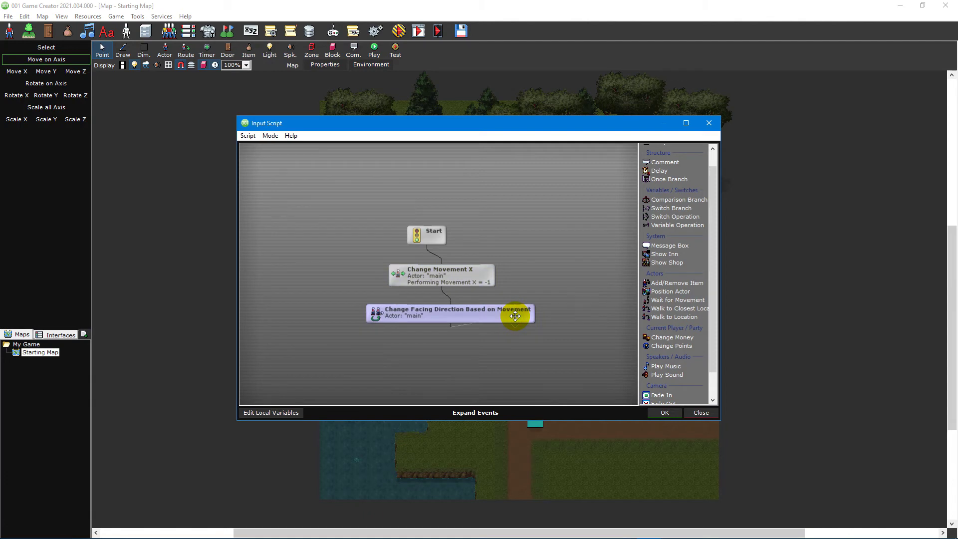
pyautogui.doubleClick(515, 316)
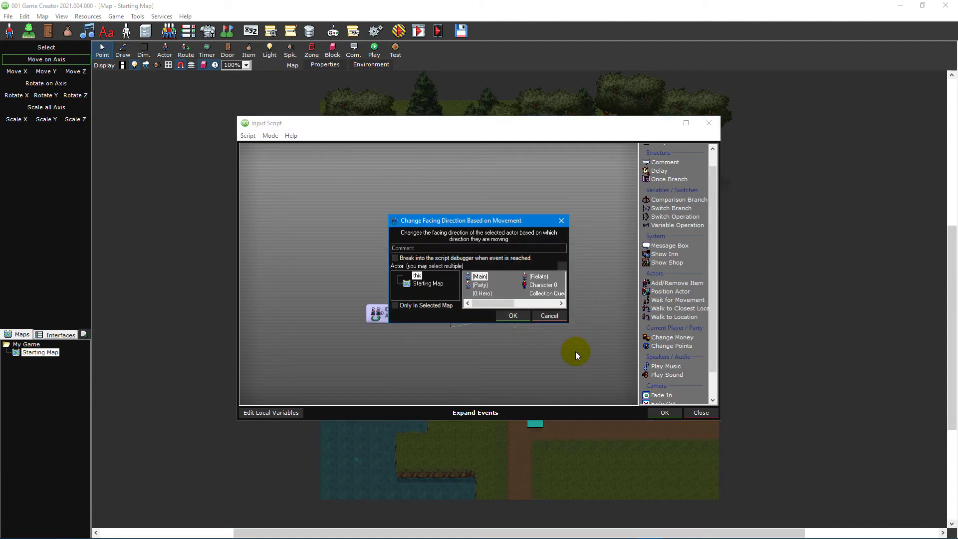
pyautogui.click(549, 316)
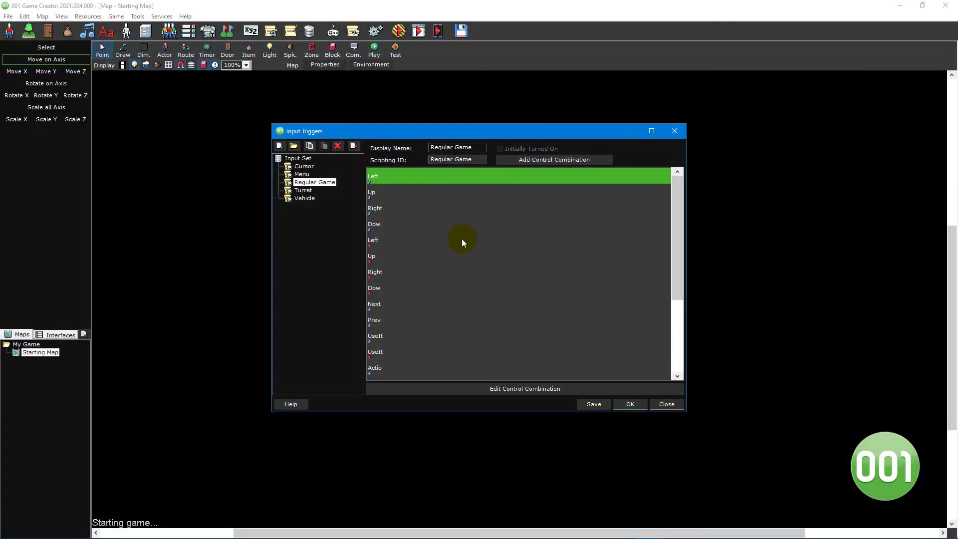
# Step: Open the script of the Left released combination and examine its Comparison Branch
pyautogui.click(461, 240)
pyautogui.doubleClick(462, 241)
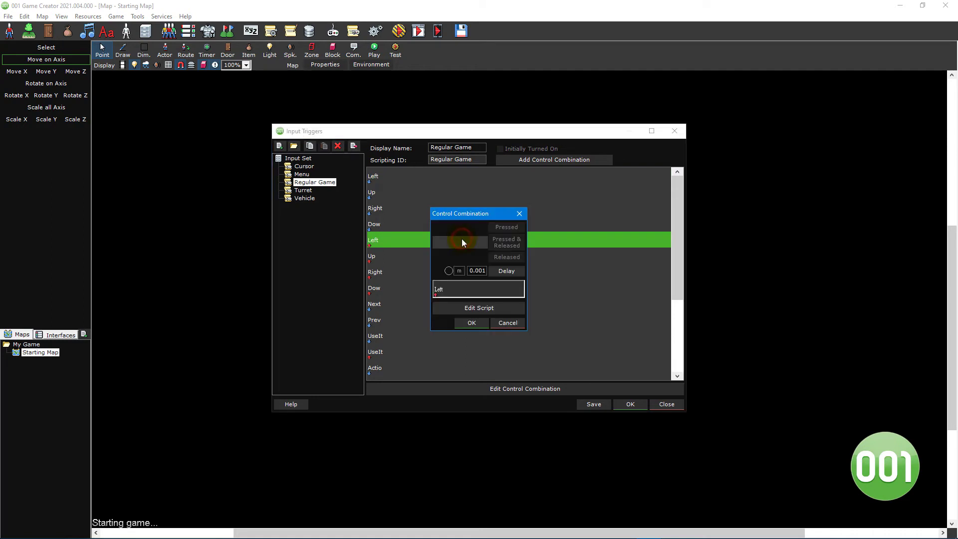
pyautogui.click(507, 307)
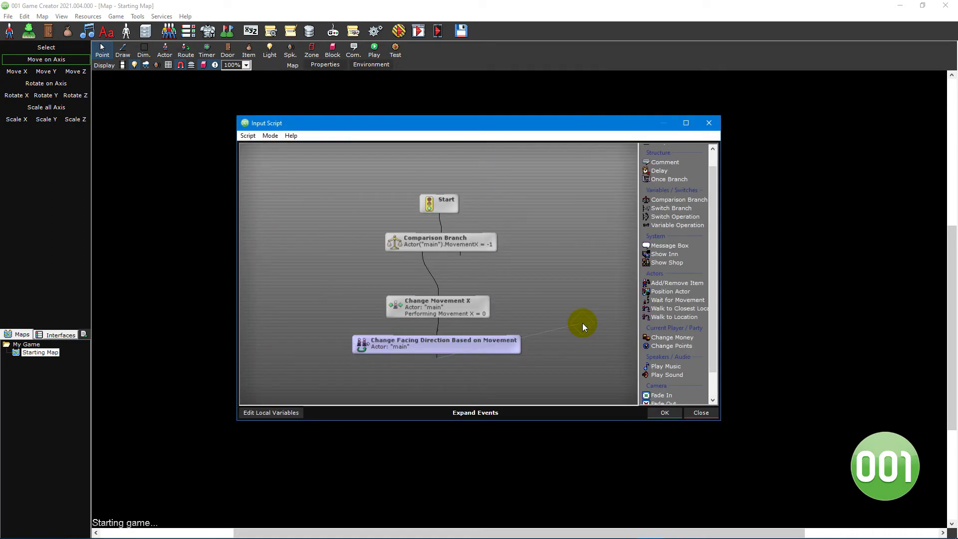
pyautogui.click(488, 233)
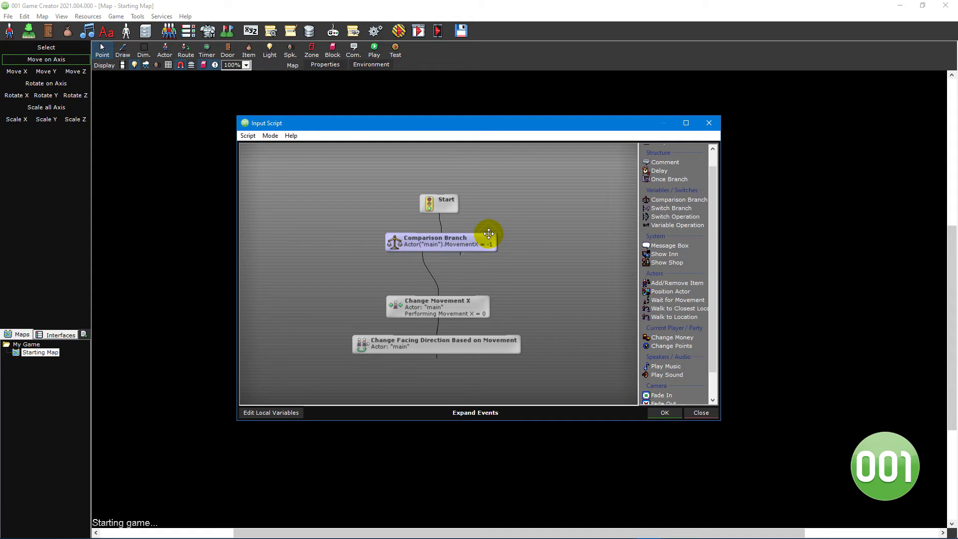
# Step: Examine the settings of the Change Movement X and Change Facing Direction Based on Movement events in the Left released script
pyautogui.moveTo(480, 304); pyautogui.dragTo(482, 288)
pyautogui.doubleClick(482, 287)
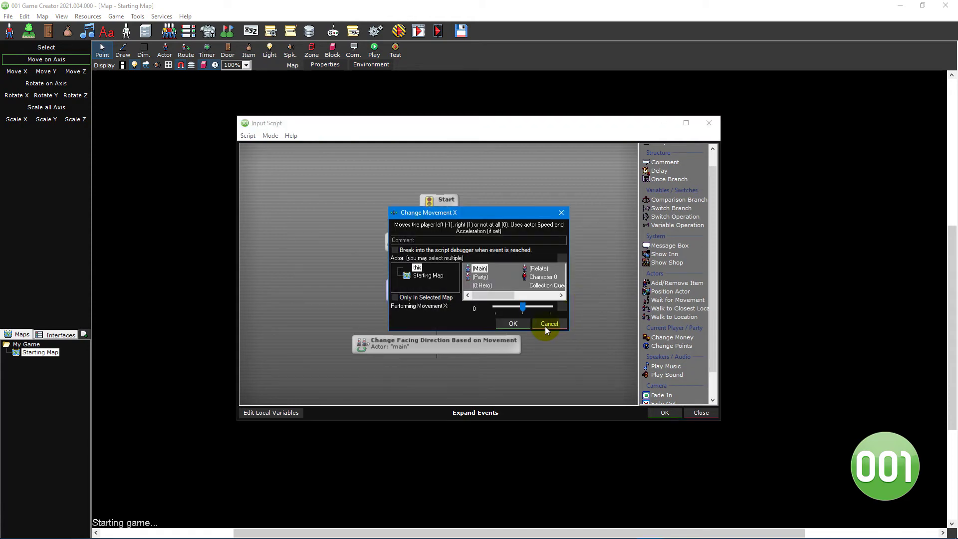
pyautogui.click(545, 327)
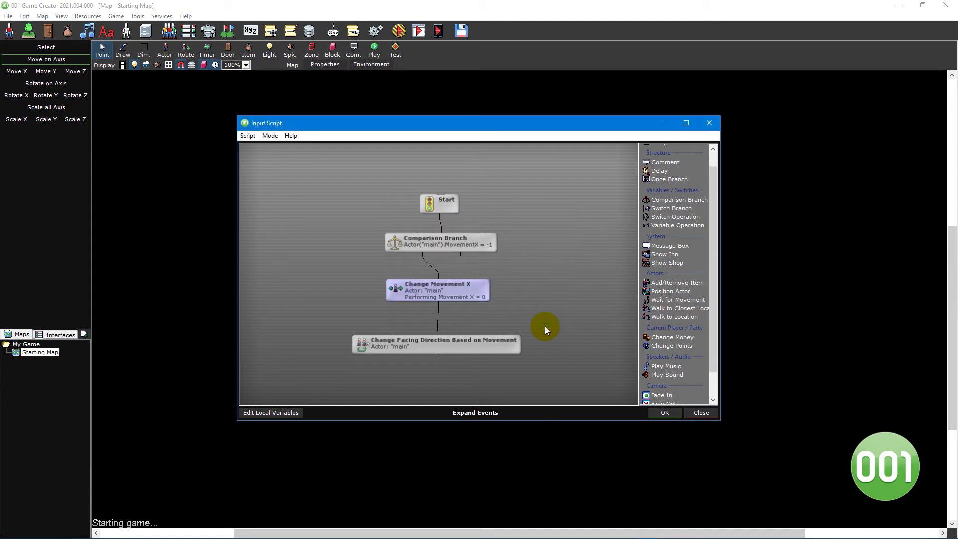
pyautogui.moveTo(506, 342); pyautogui.dragTo(505, 332)
pyautogui.doubleClick(505, 331)
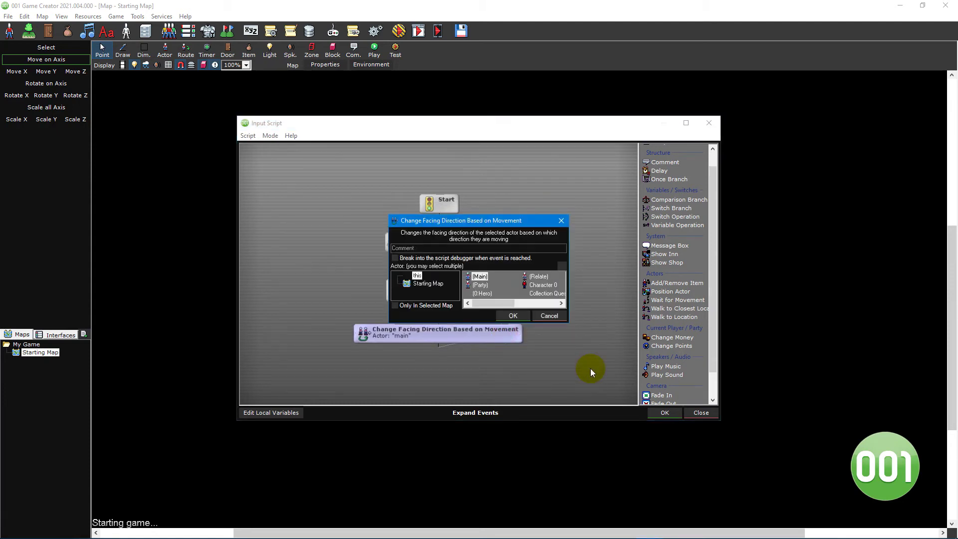
pyautogui.click(554, 317)
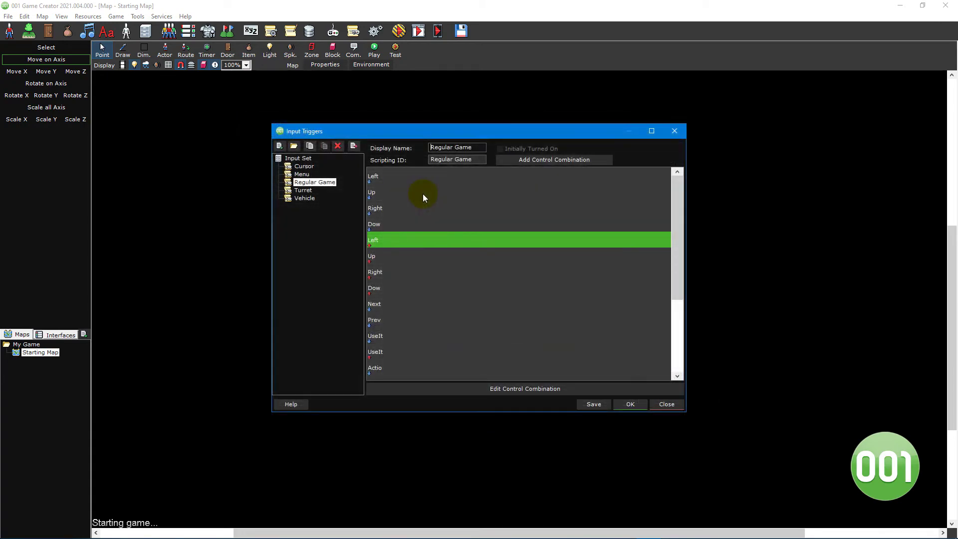
# Step: Open the script of the Up pressed combination and examine the movement values of its Change Movement Y event
pyautogui.doubleClick(423, 194)
pyautogui.click(519, 307)
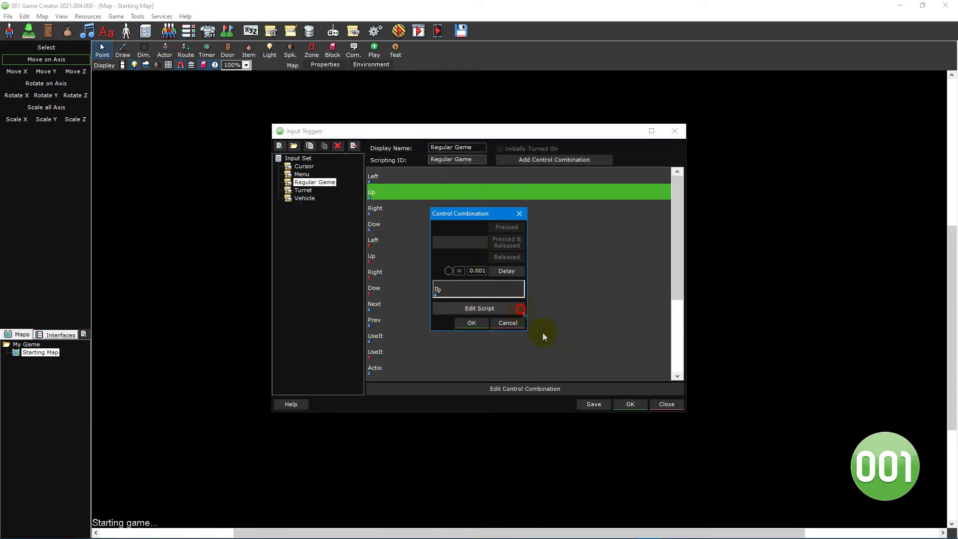
pyautogui.click(483, 268)
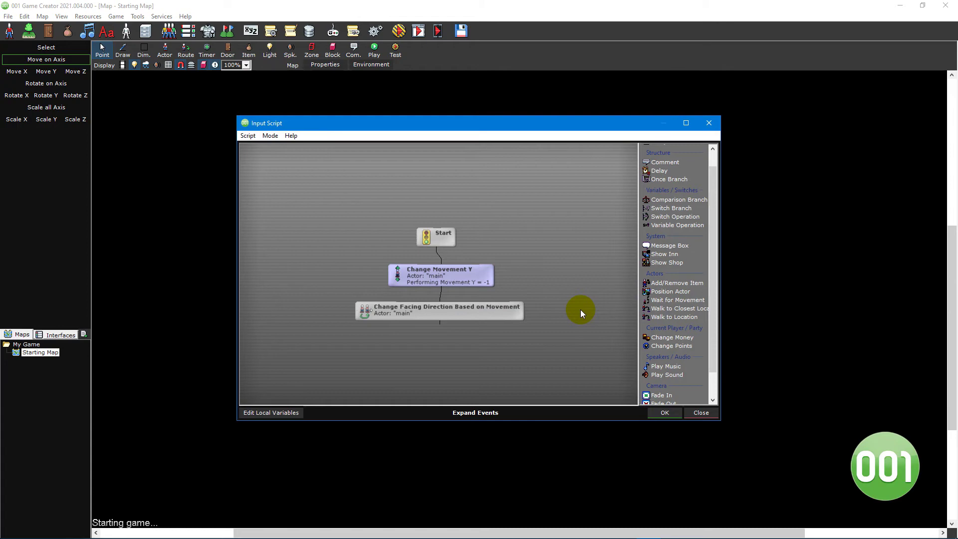
pyautogui.doubleClick(481, 272)
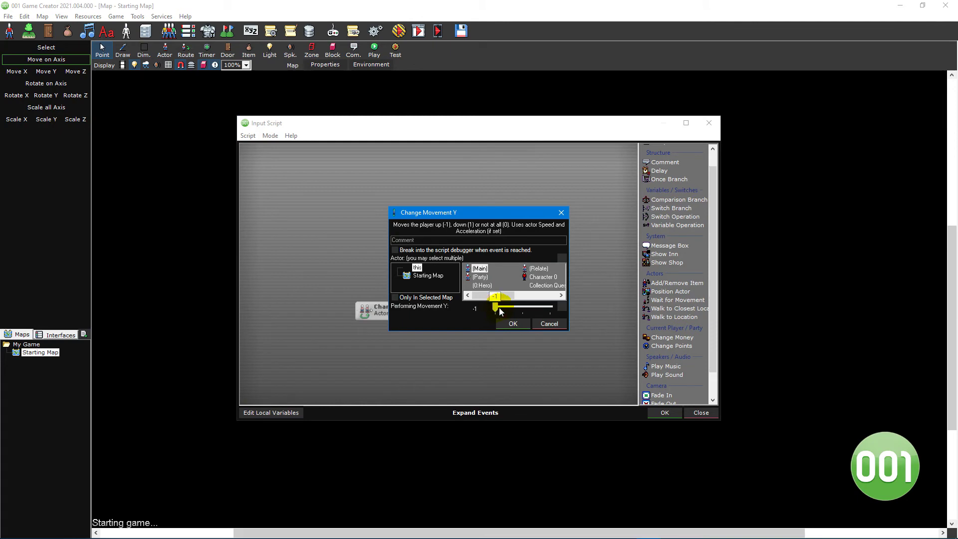
pyautogui.moveTo(496, 309); pyautogui.dragTo(550, 313)
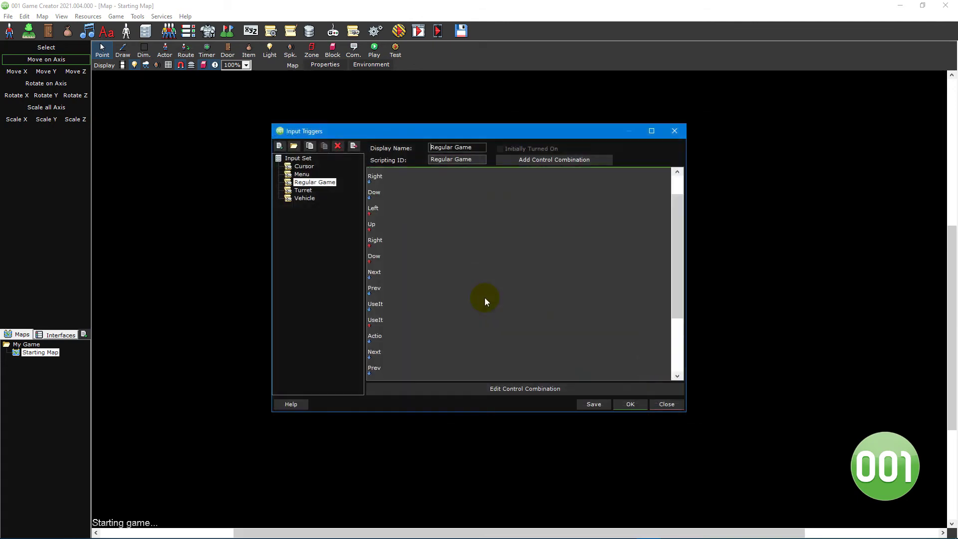
# Step: Open the script of the Jump pressed combination and examine its Change Velocity Z event
pyautogui.scroll(-5, 485, 297)
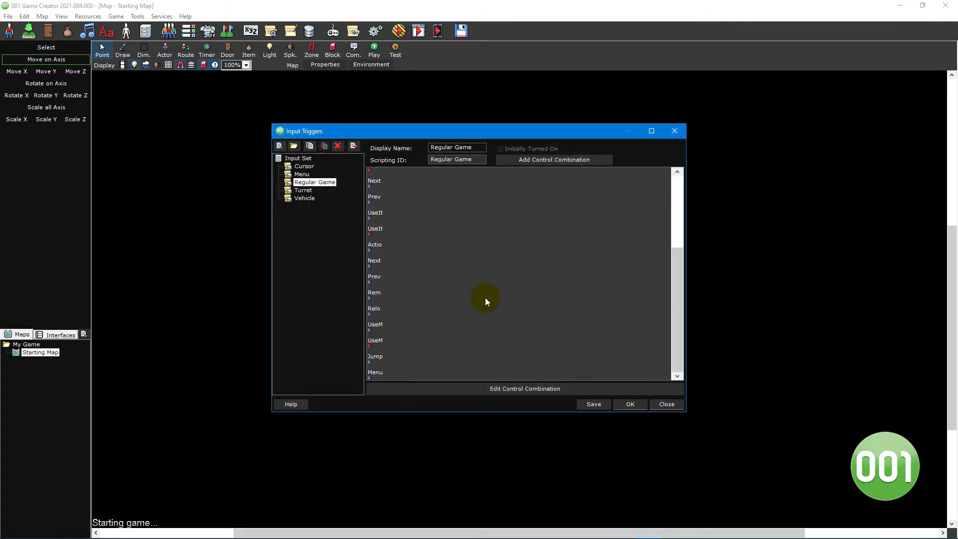
pyautogui.doubleClick(450, 353)
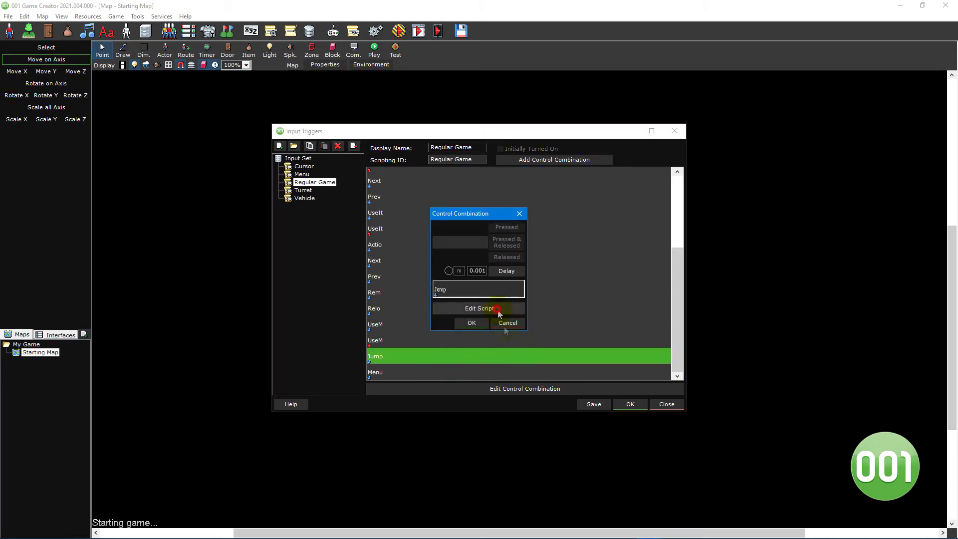
pyautogui.click(497, 310)
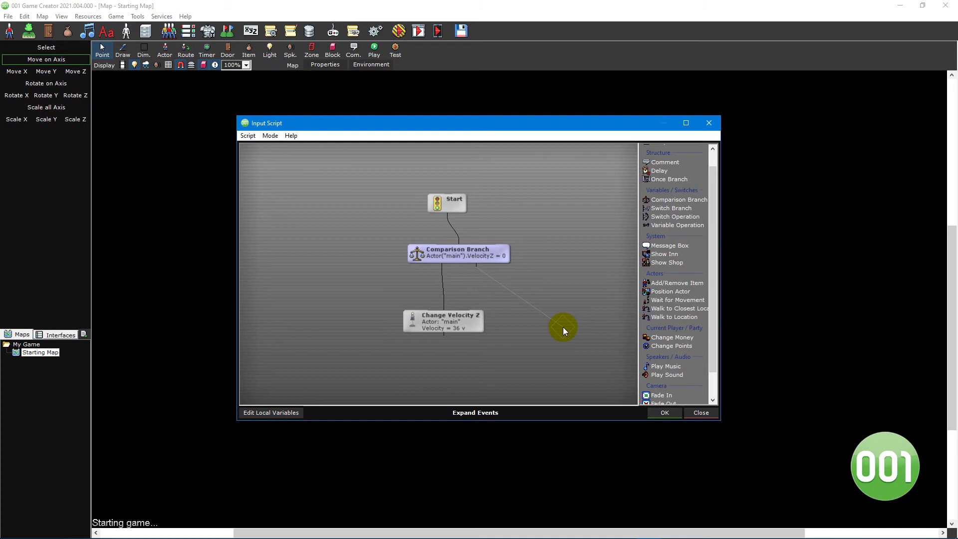
pyautogui.moveTo(562, 329); pyautogui.dragTo(464, 323)
pyautogui.doubleClick(467, 324)
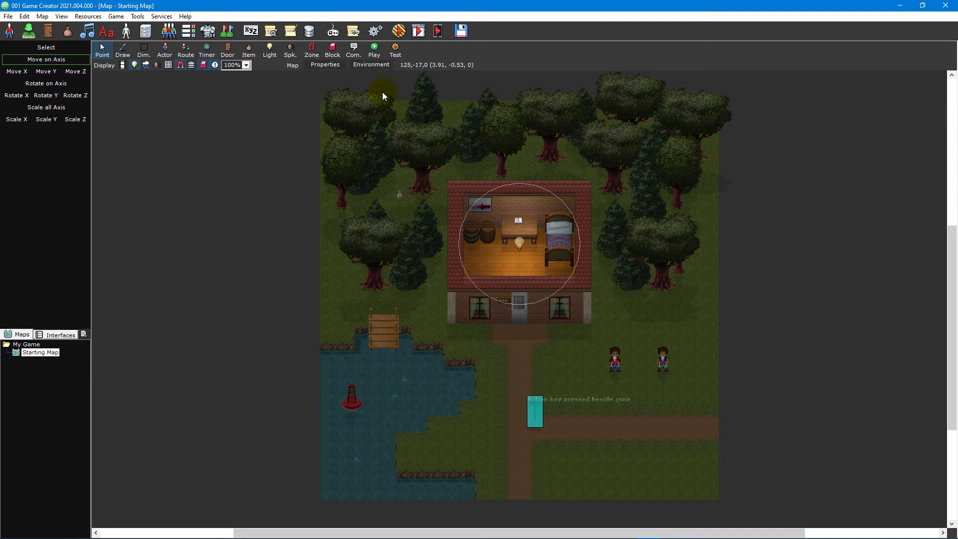
# Step: Add two new game controls with the display names Save Game and Load Game
pyautogui.click(333, 32)
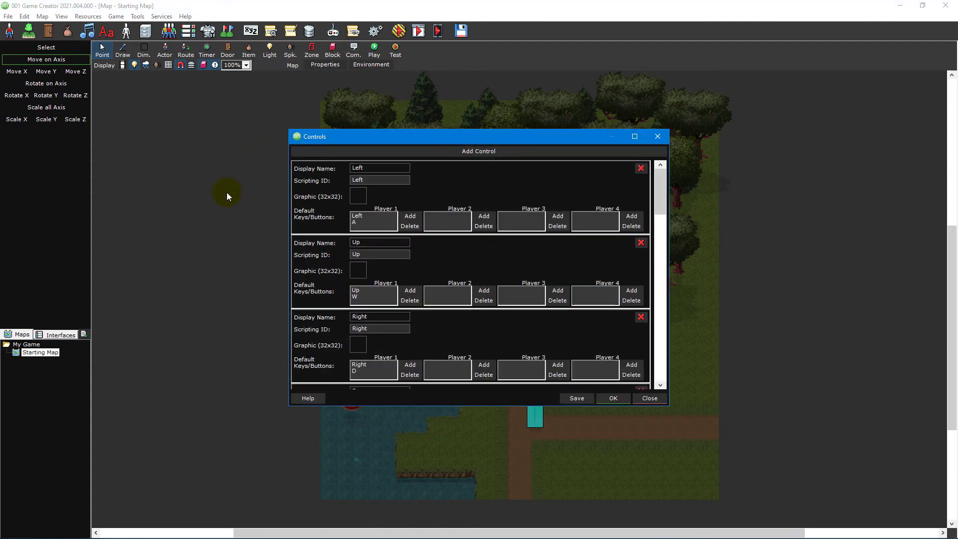
pyautogui.click(571, 151)
pyautogui.click(570, 150)
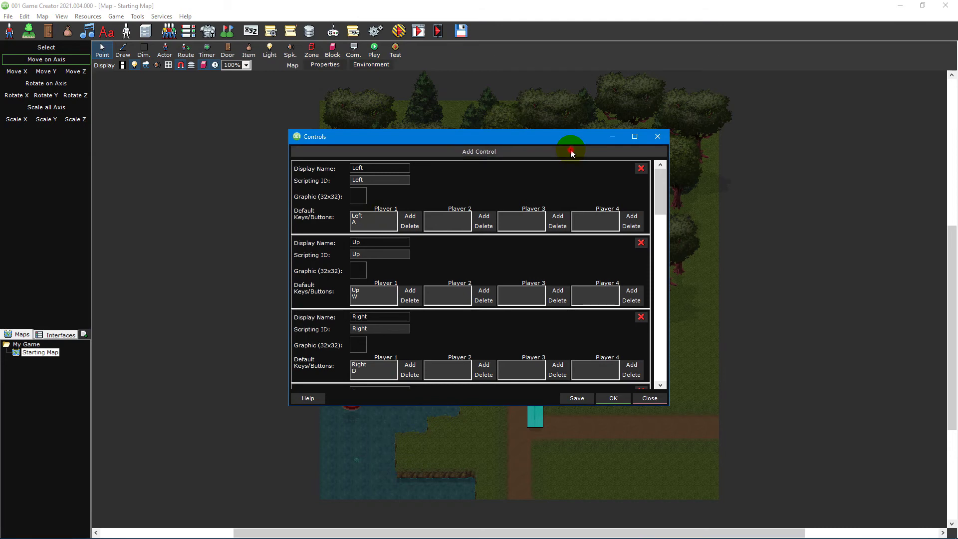
pyautogui.click(570, 149)
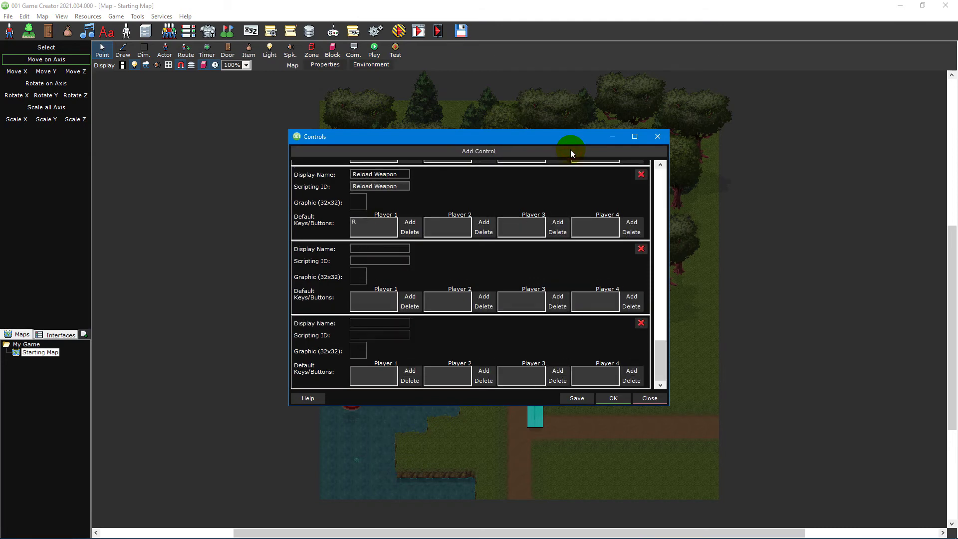
pyautogui.click(372, 249)
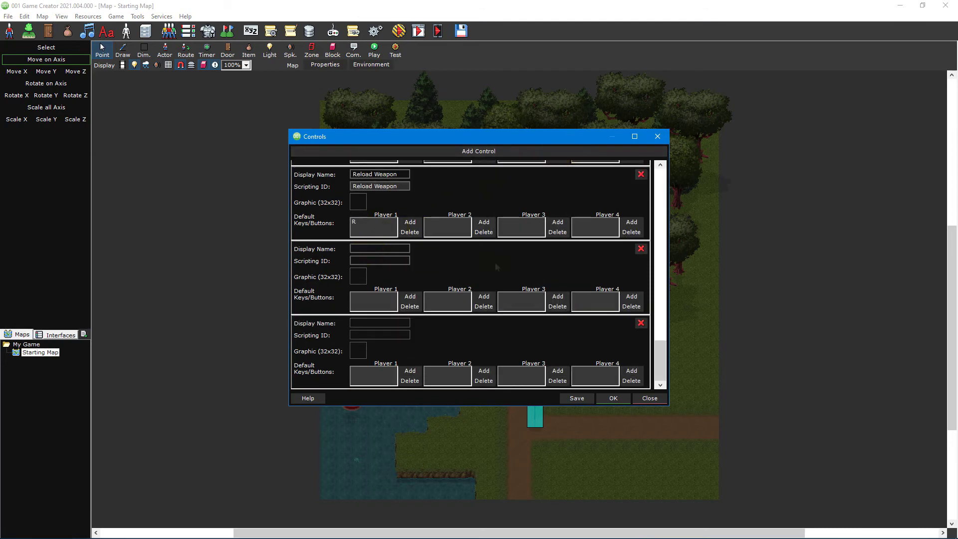
pyautogui.write('Save Game')
pyautogui.click(394, 322)
pyautogui.write('Load Game')
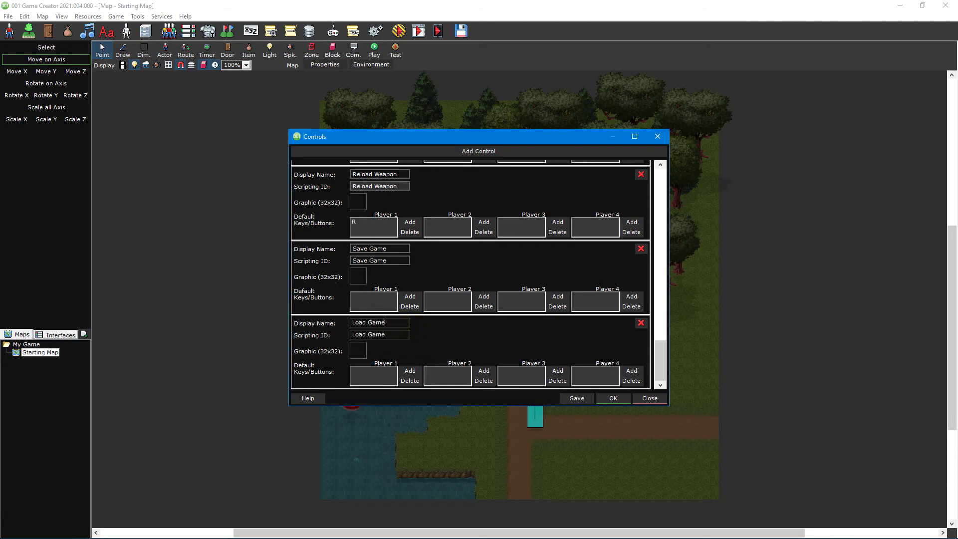
# Step: Assign F5 to Save Game and F9 to Load Game as Player 1's default keys and accept the control changes
pyautogui.click(410, 297)
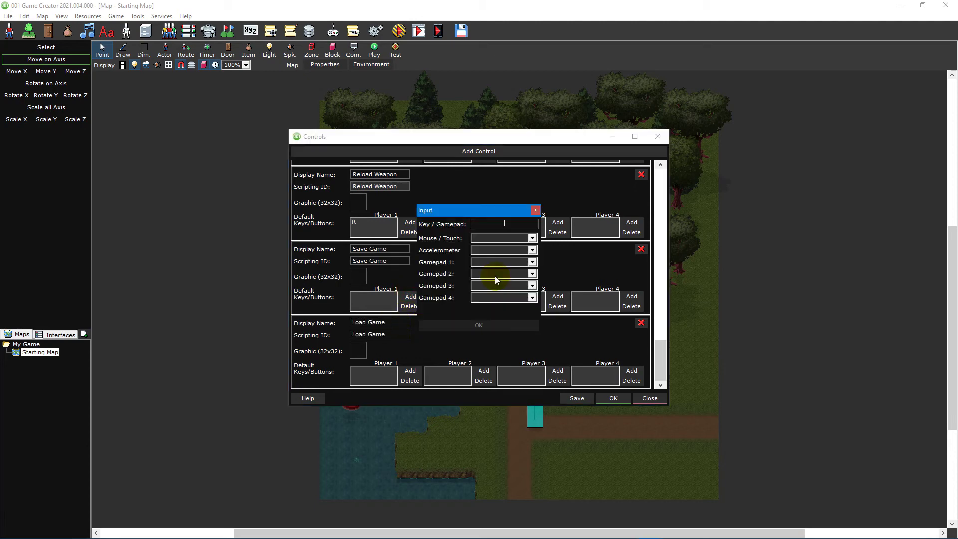
pyautogui.press('F5')
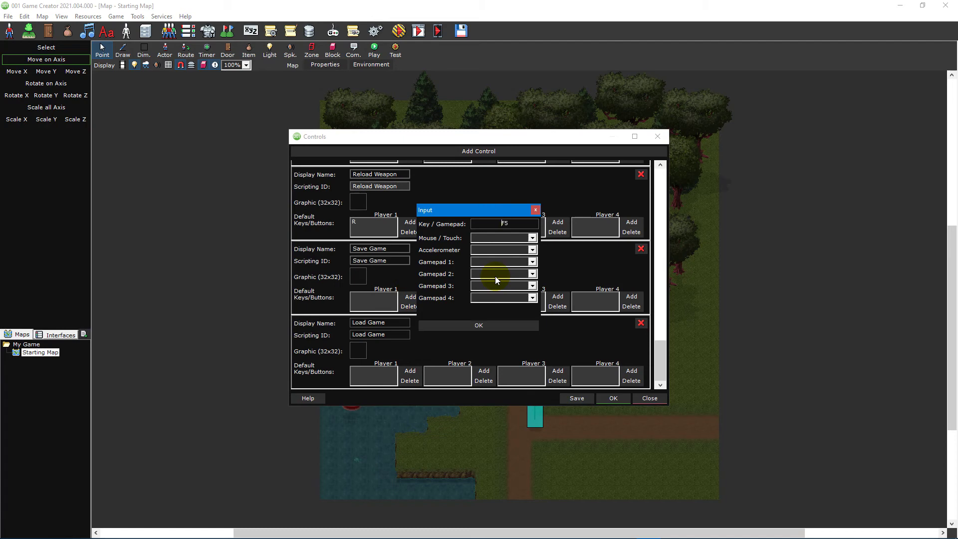
pyautogui.click(476, 324)
pyautogui.click(410, 371)
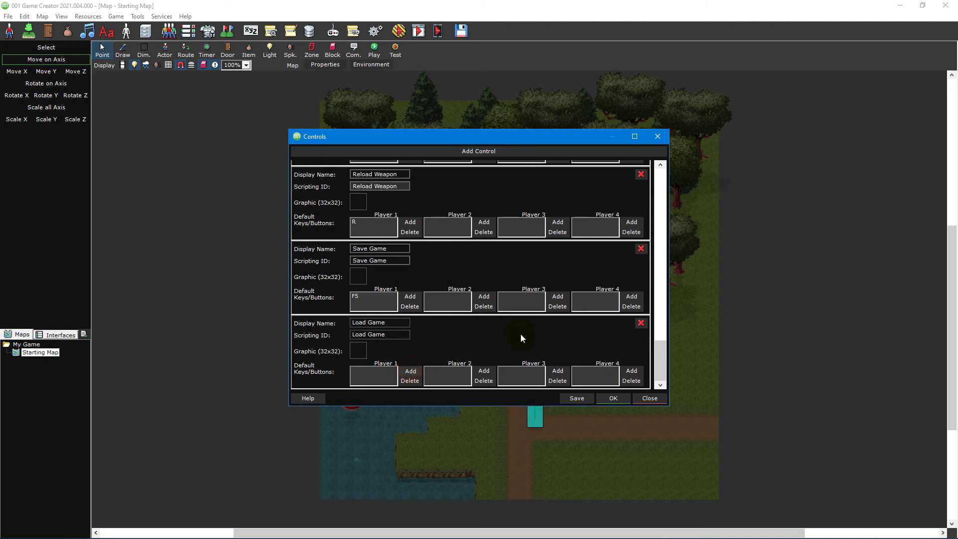
pyautogui.press('F9')
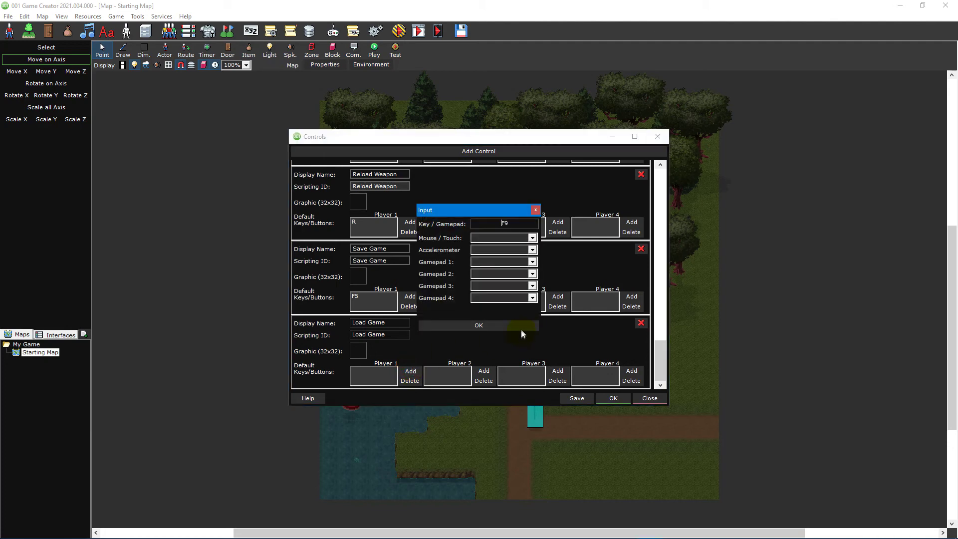
pyautogui.click(517, 322)
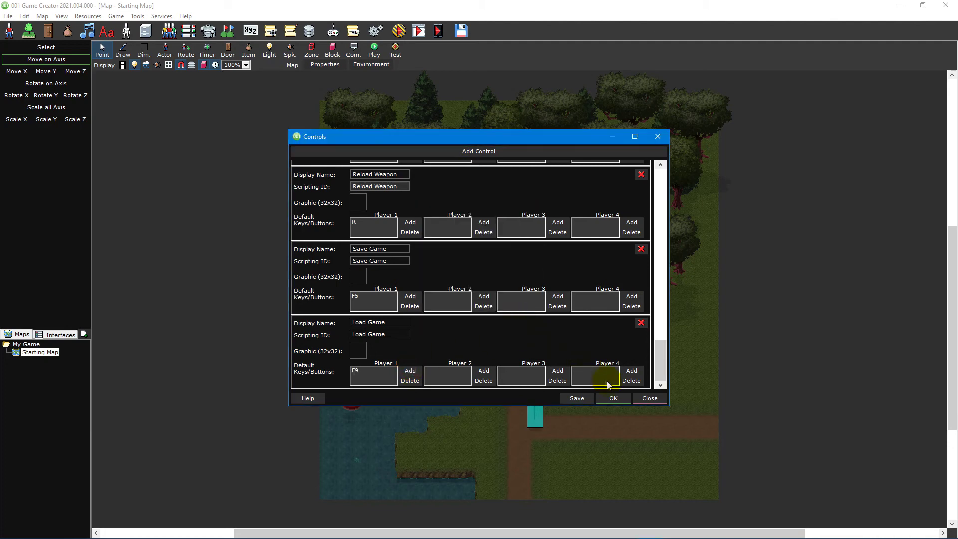
pyautogui.click(613, 398)
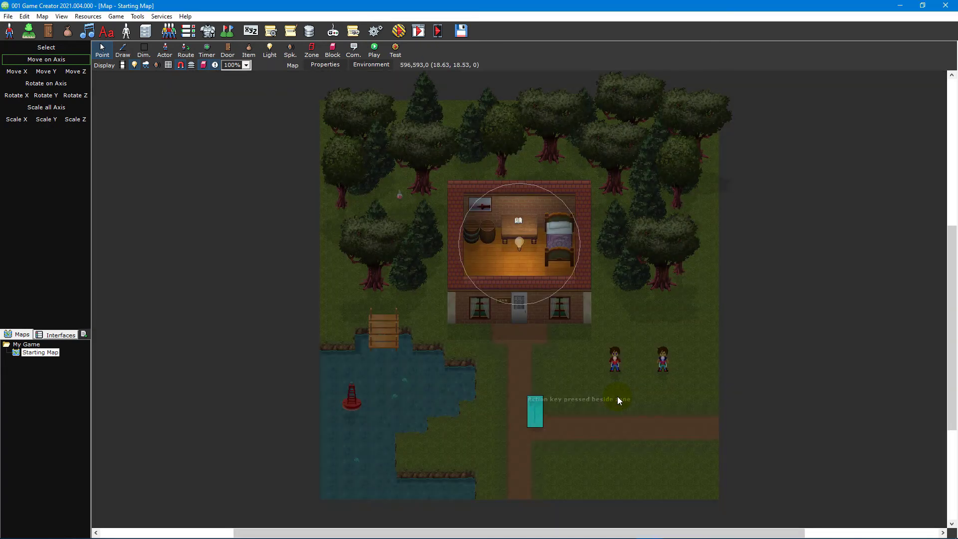
# Step: Add a control combination to the Regular Game input set using the defined control Save Game as Pressed & Released
pyautogui.click(354, 32)
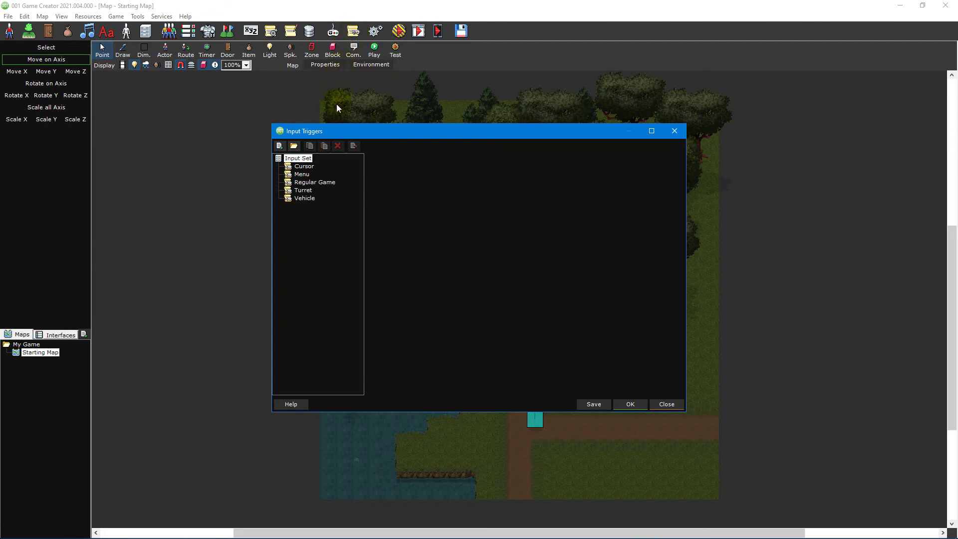
pyautogui.click(332, 184)
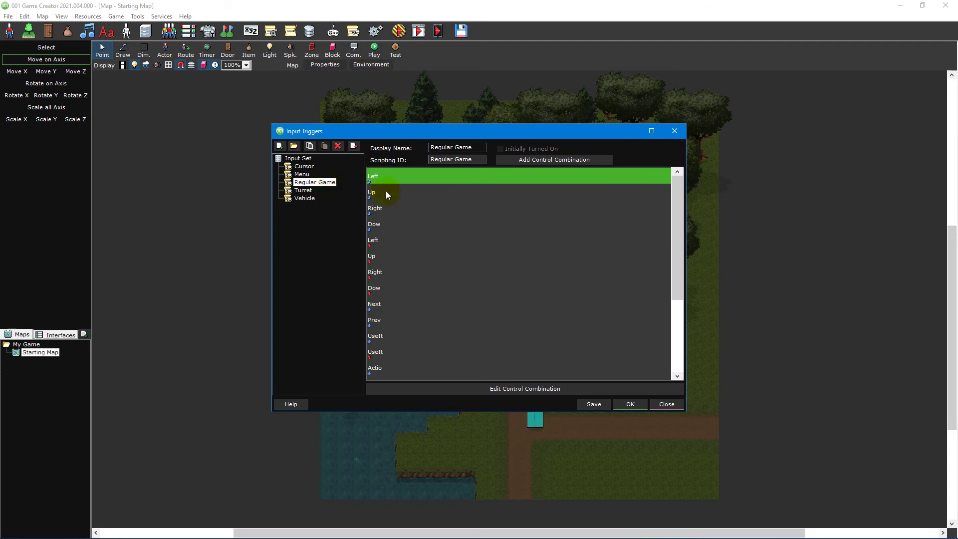
pyautogui.click(605, 161)
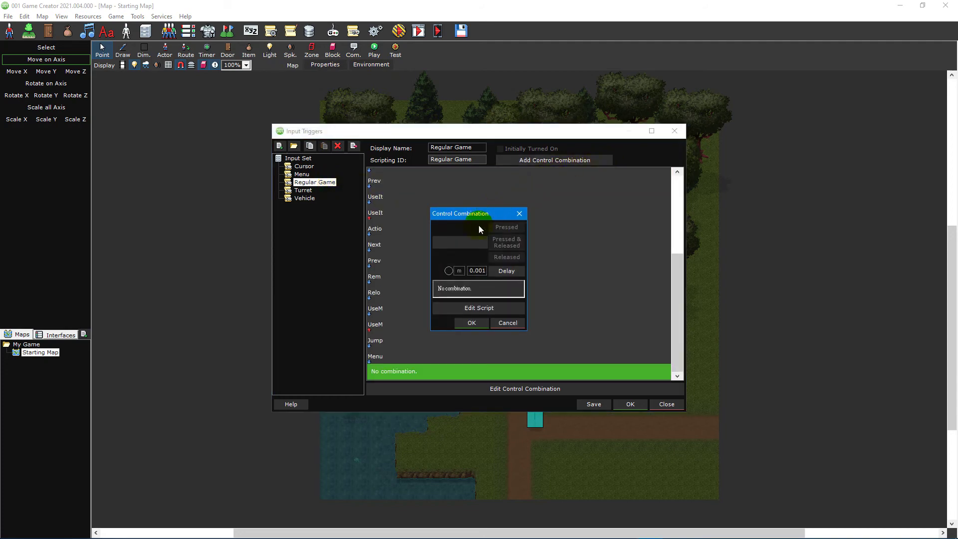
pyautogui.click(471, 242)
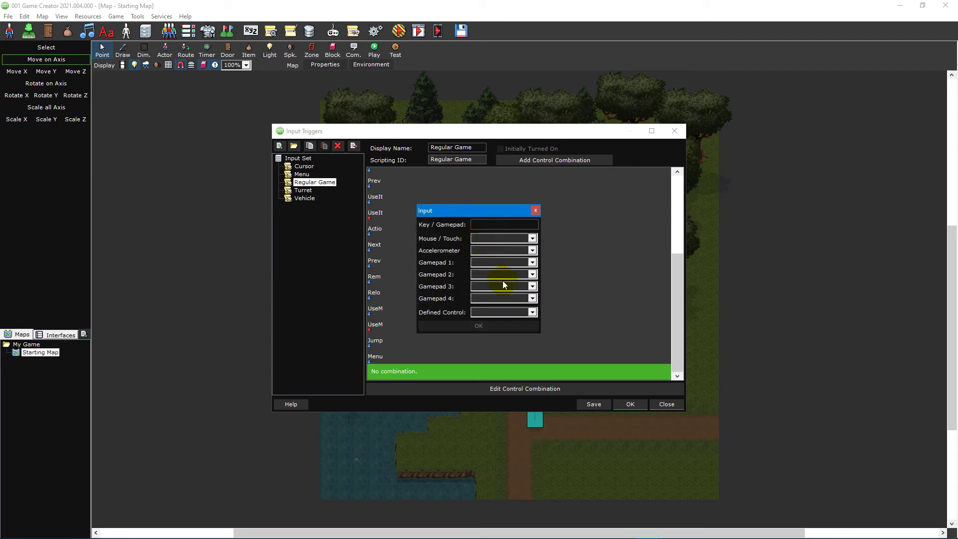
pyautogui.click(530, 312)
pyautogui.scroll(-5, 504, 344)
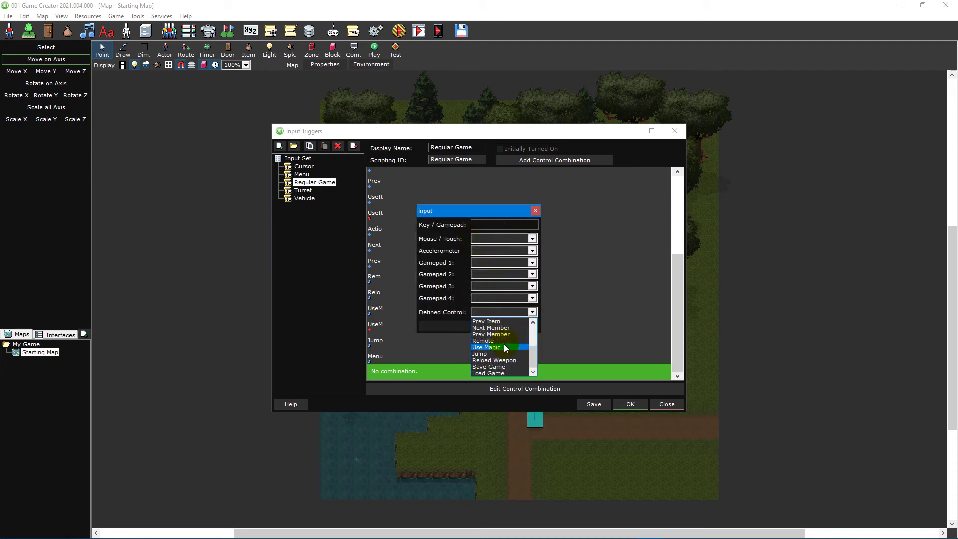
pyautogui.click(502, 364)
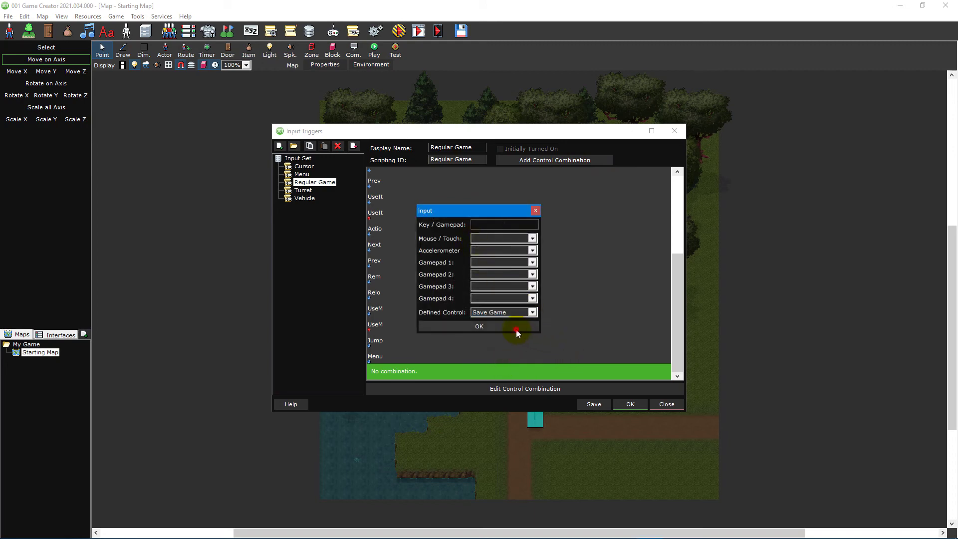
pyautogui.click(478, 325)
pyautogui.click(506, 242)
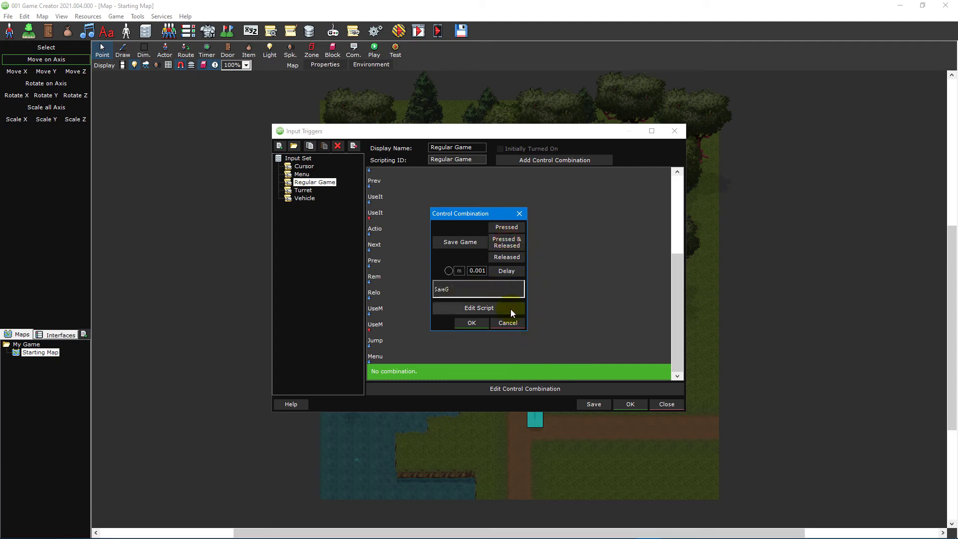
# Step: Add a Save Game to Slot event for slot 0 to the script of the new Save Game combination
pyautogui.click(510, 309)
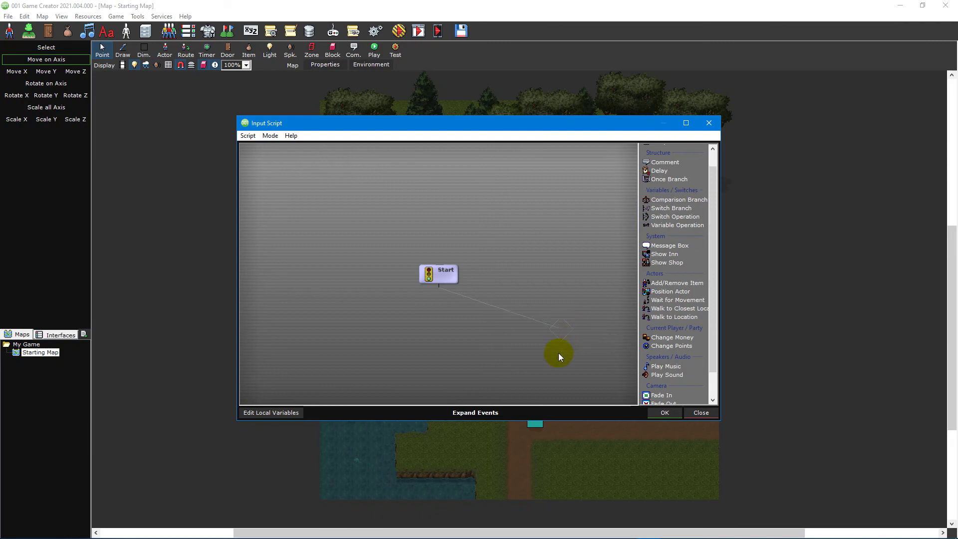
pyautogui.click(537, 411)
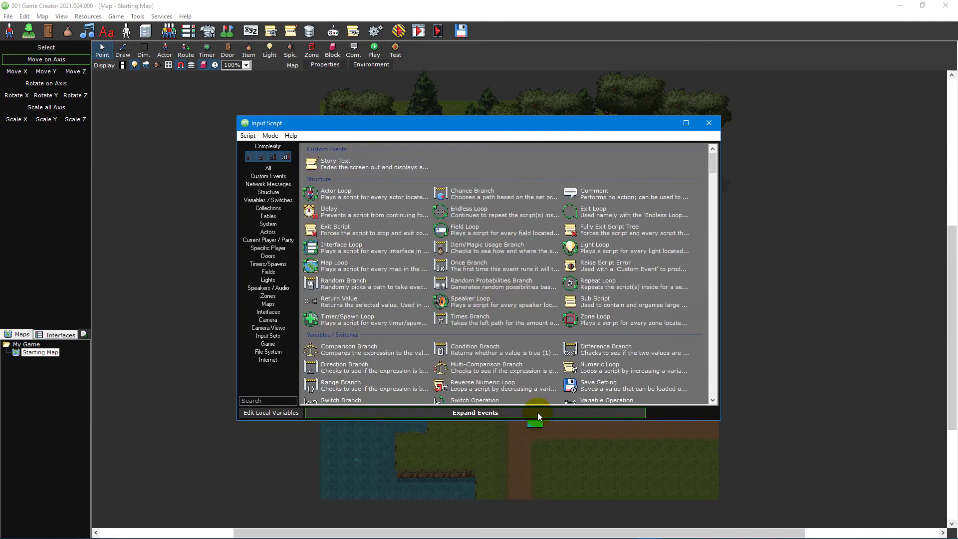
pyautogui.click(276, 345)
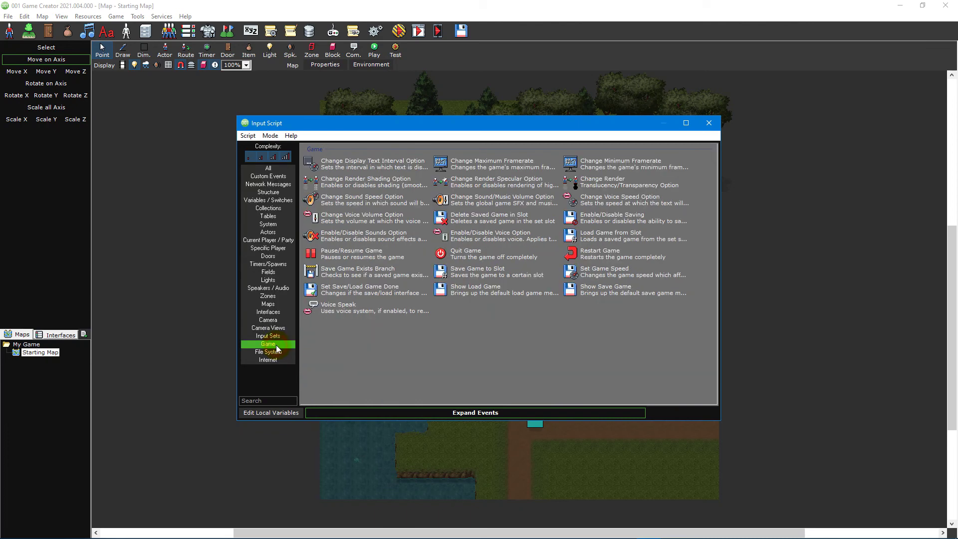
pyautogui.doubleClick(516, 274)
pyautogui.click(500, 282)
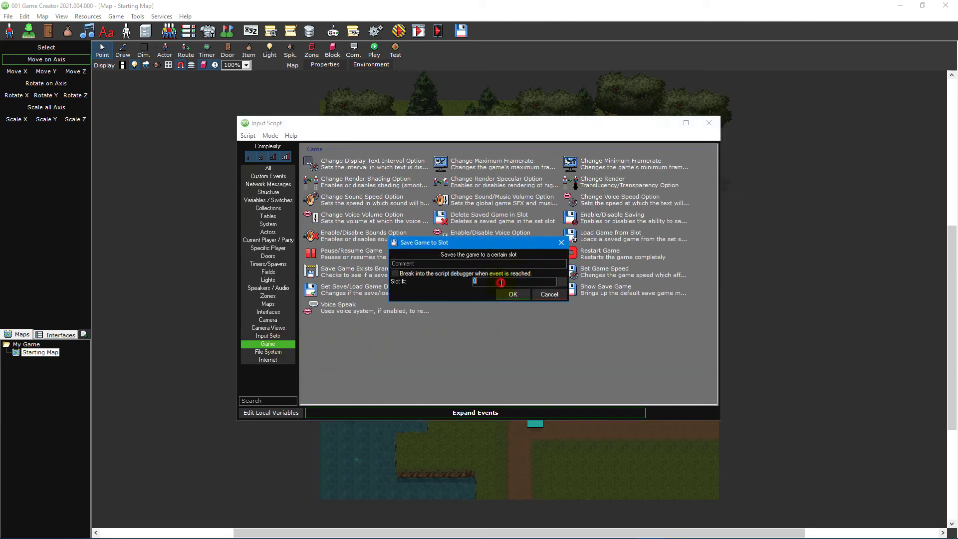
pyautogui.click(515, 296)
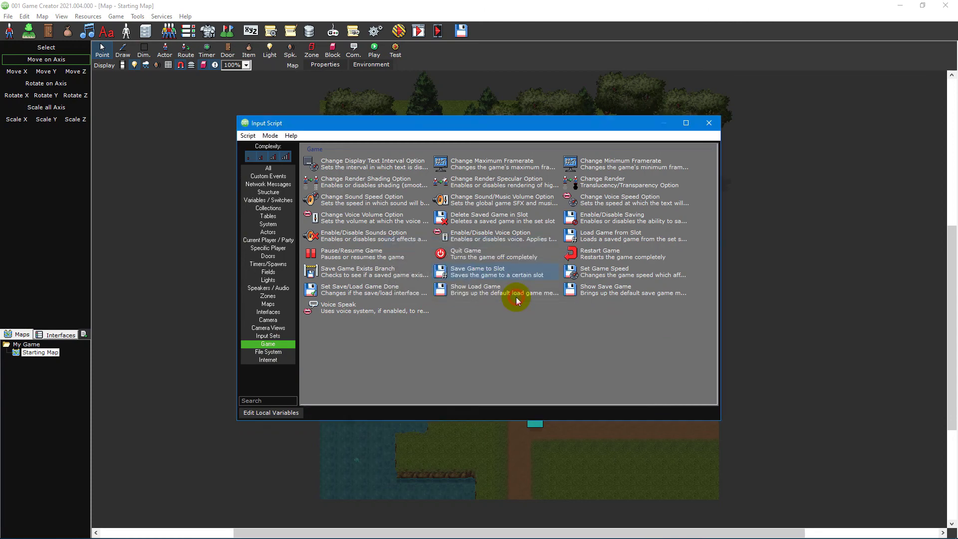
# Step: Add a Display Log Text event with the message "Game saved!" and accept the Save Game script
pyautogui.click(518, 412)
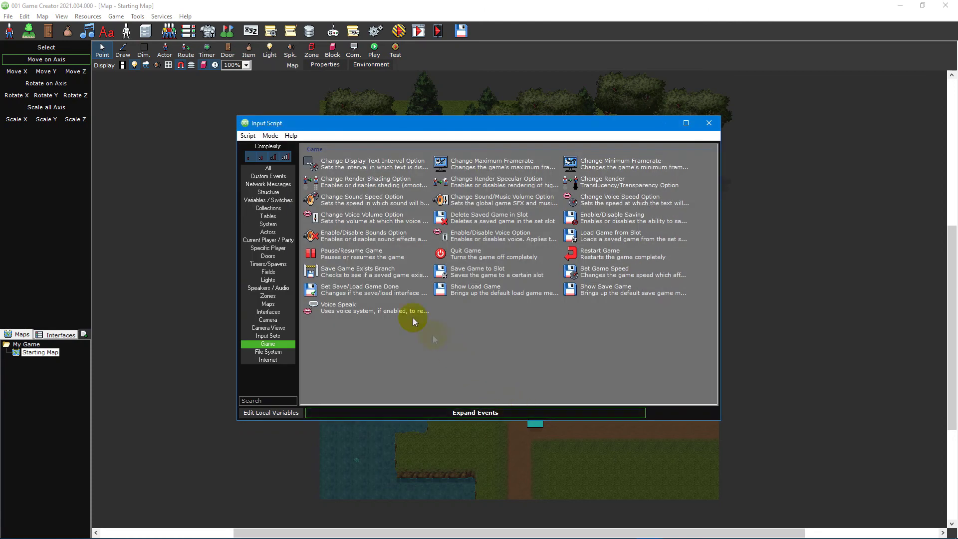
pyautogui.click(283, 223)
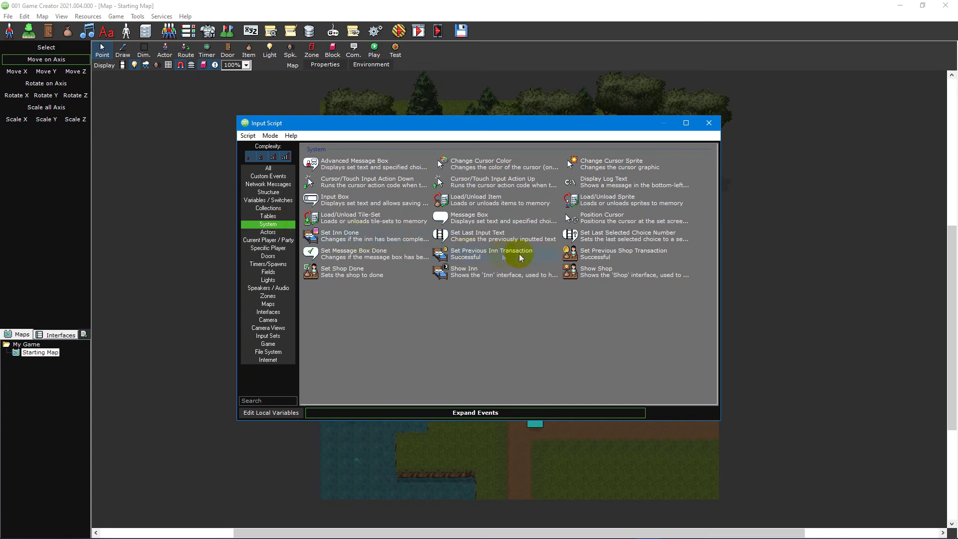
pyautogui.doubleClick(625, 181)
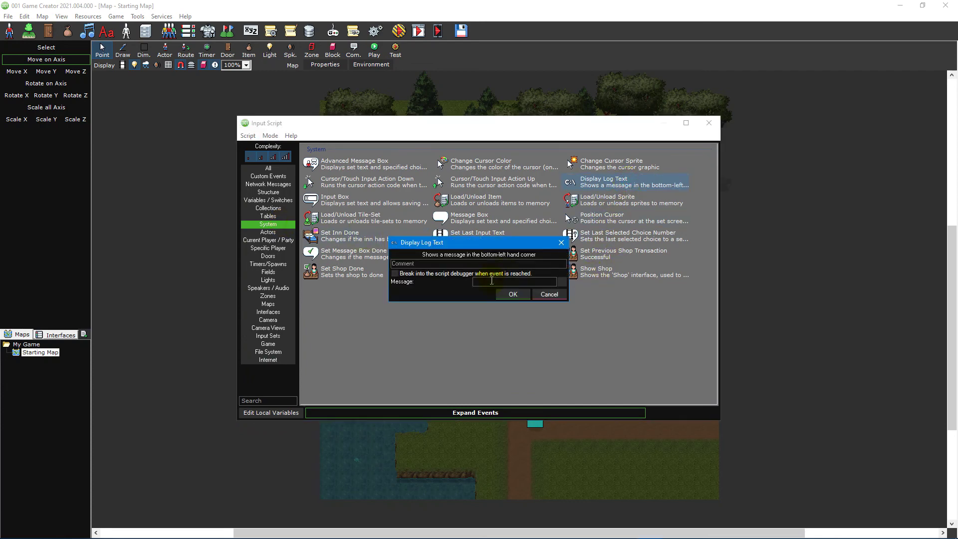
pyautogui.write('Game saved!')
pyautogui.click(526, 295)
pyautogui.click(664, 412)
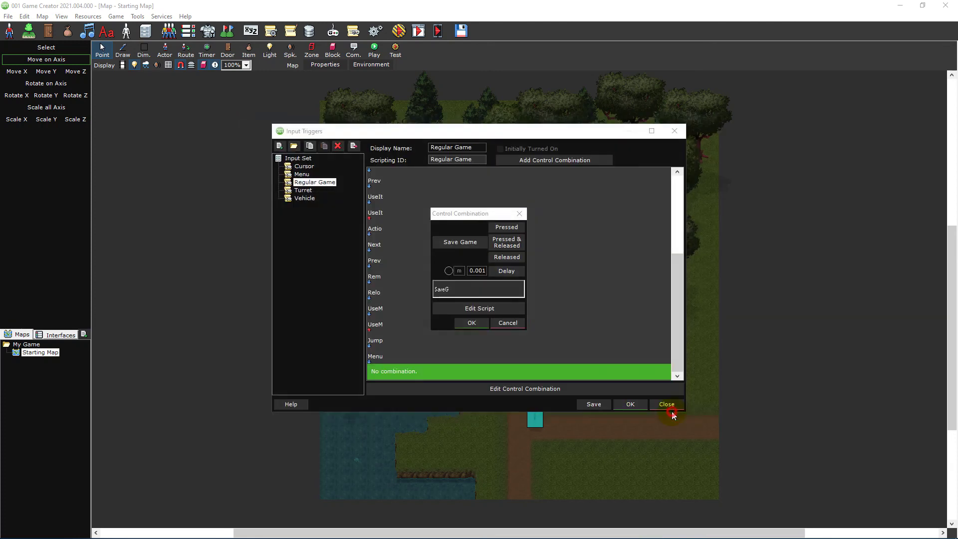
# Step: Accept the Save Game combination and add another one to Regular Game using the defined control Load Game as Pressed & Released
pyautogui.click(472, 324)
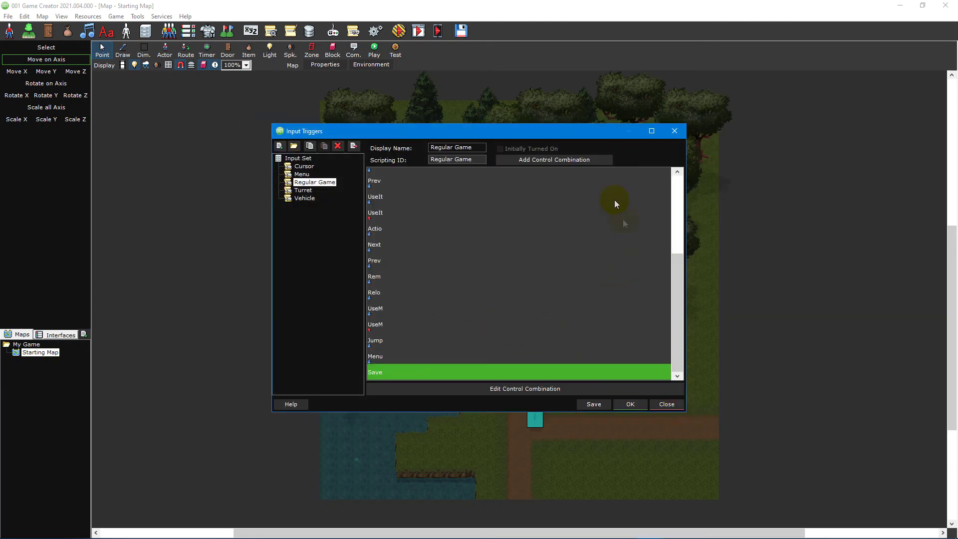
pyautogui.click(588, 160)
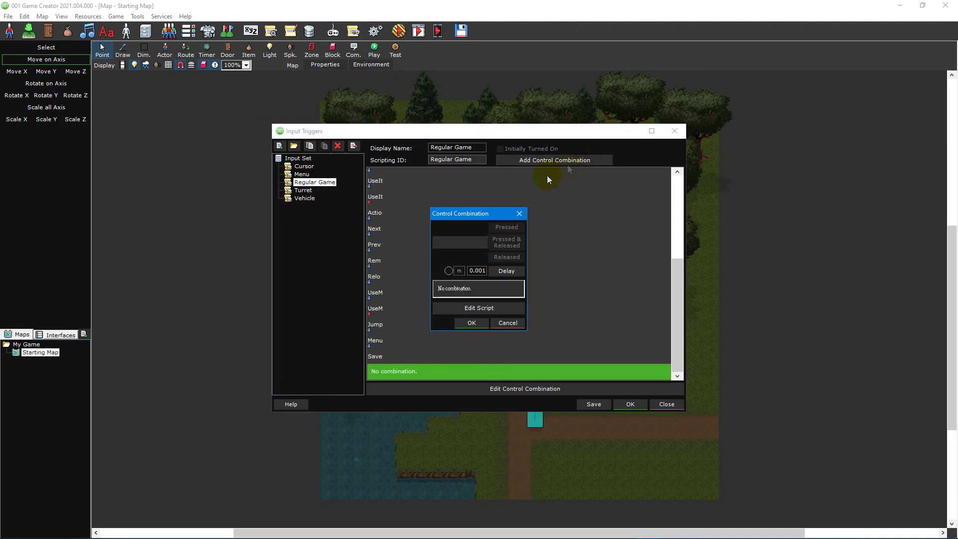
pyautogui.click(468, 240)
pyautogui.click(503, 312)
pyautogui.scroll(-3, 500, 357)
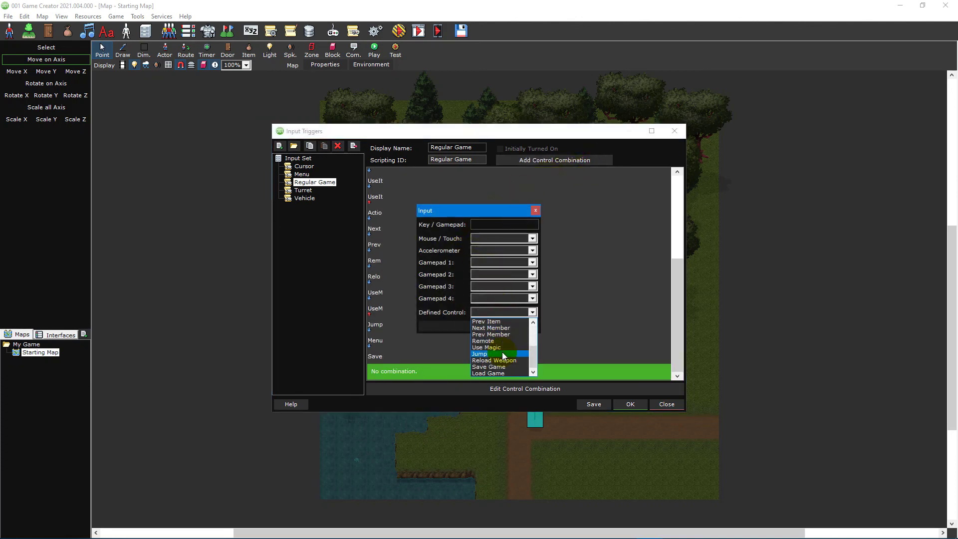
pyautogui.click(497, 373)
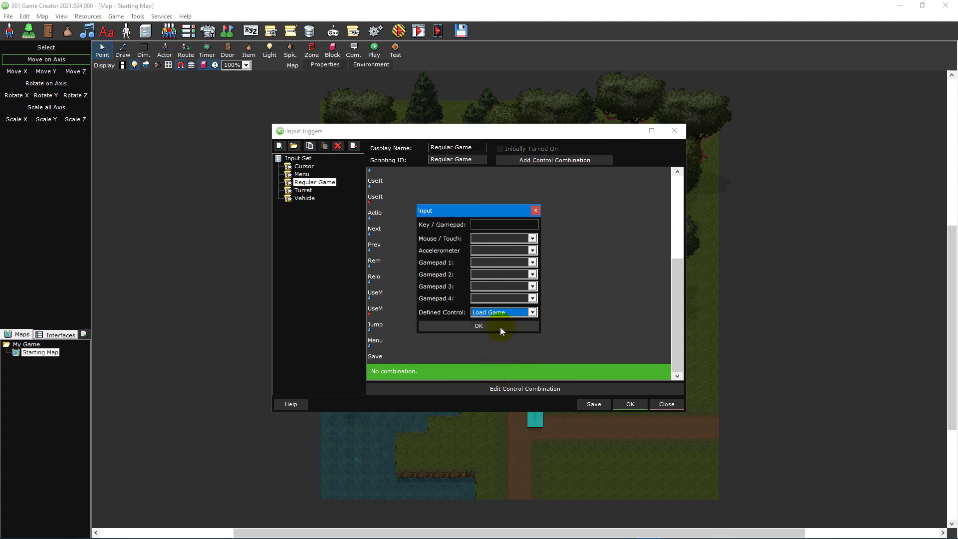
pyautogui.click(499, 327)
pyautogui.click(513, 244)
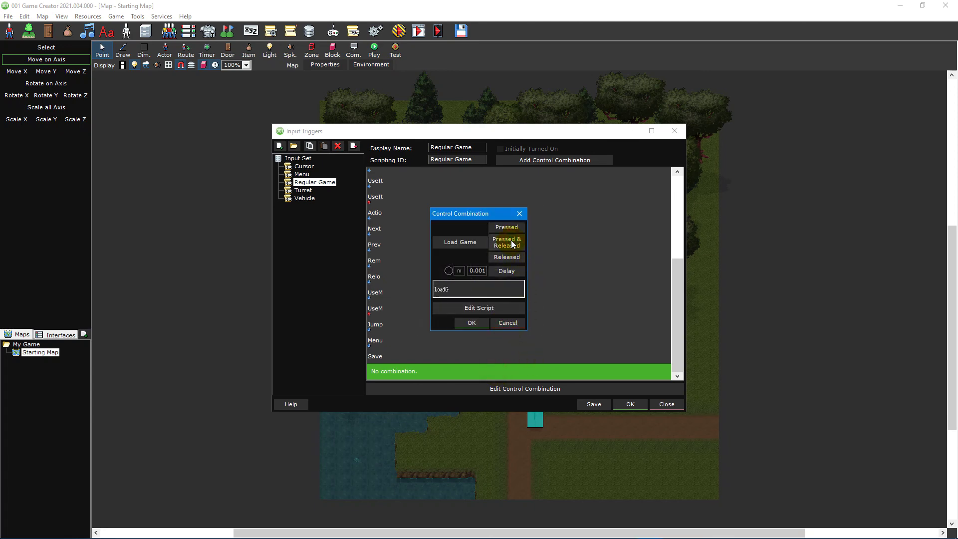
# Step: Start the script of the Load Game combination with a Save Game Exists Branch event checking slot 4
pyautogui.click(515, 309)
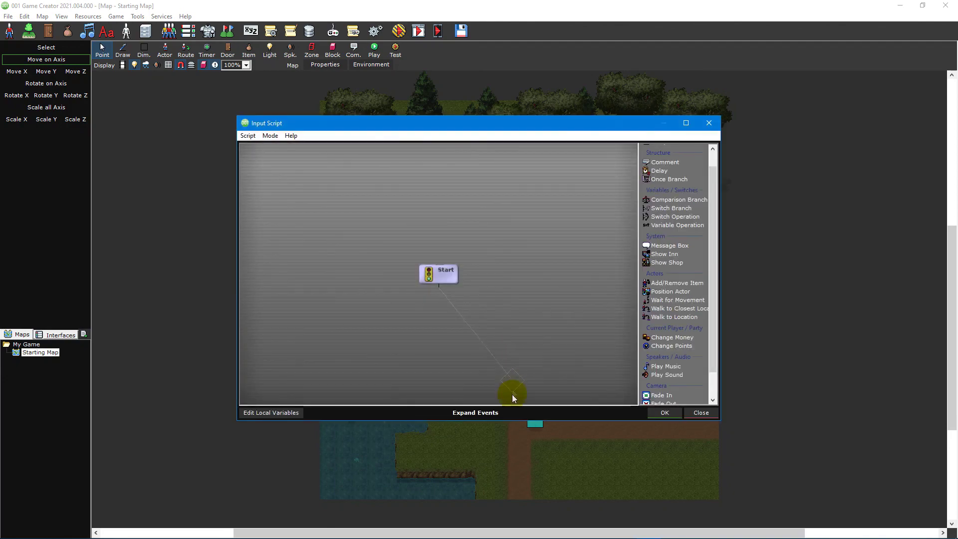
pyautogui.click(511, 410)
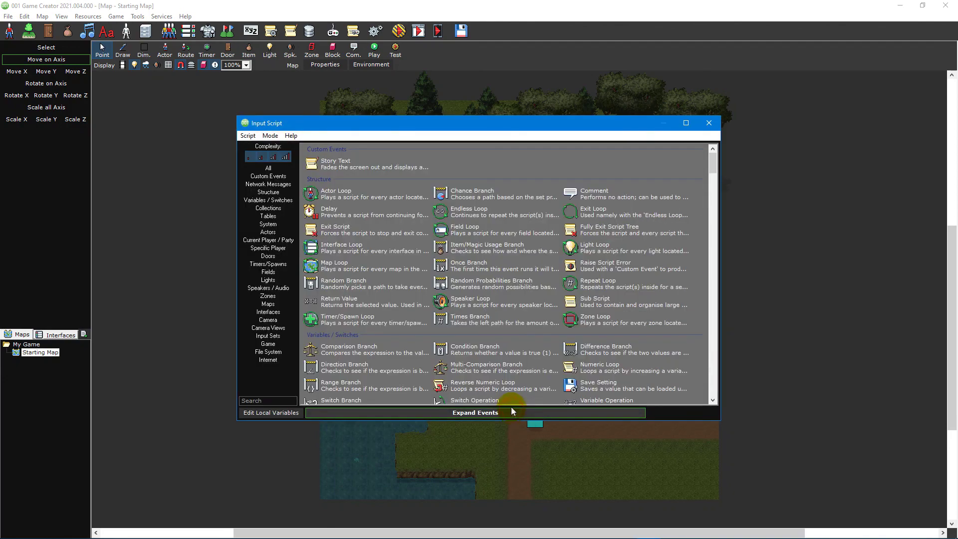
pyautogui.click(274, 344)
pyautogui.click(408, 274)
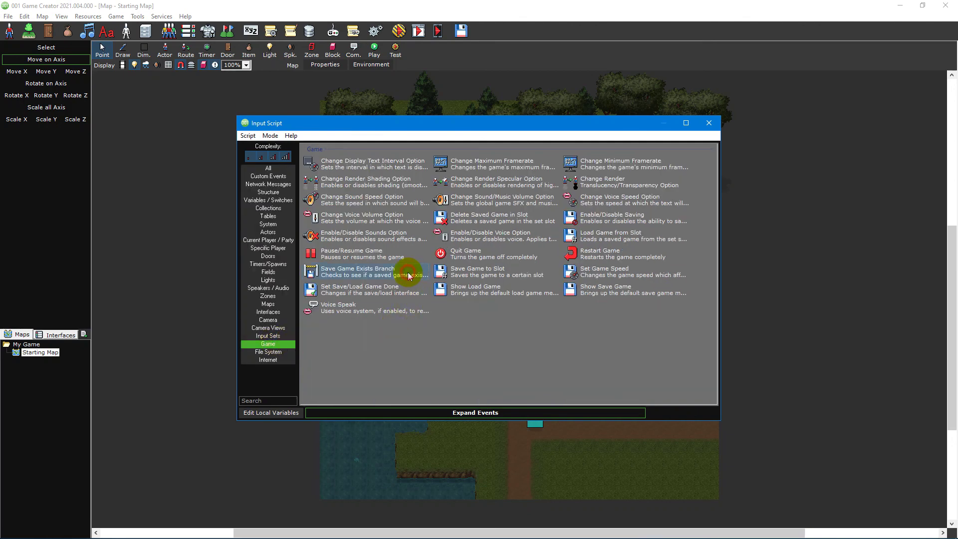
pyautogui.click(496, 283)
pyautogui.write('4')
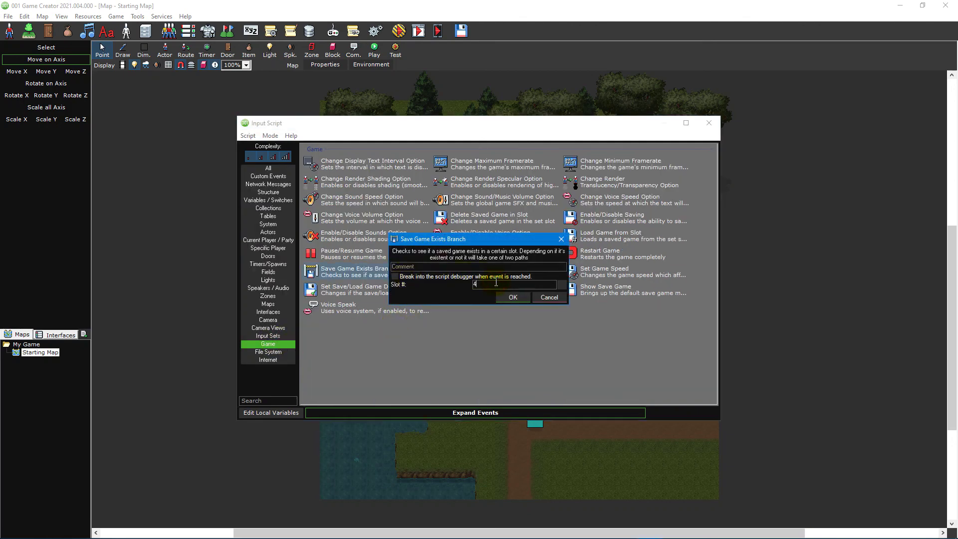
pyautogui.click(518, 298)
# Step: Add a Load Game from Slot event for slot 4 under the first path of the Save Game Exists Branch
pyautogui.click(552, 412)
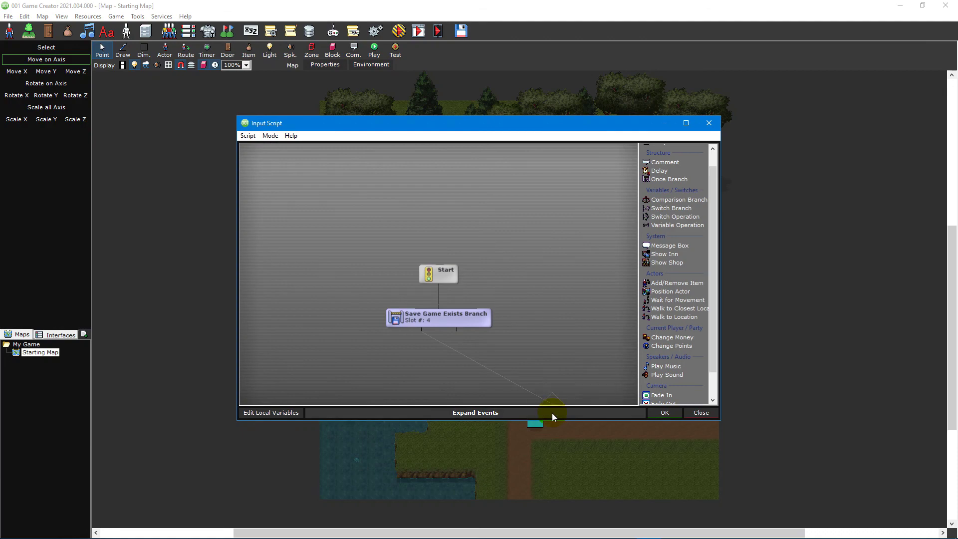
pyautogui.doubleClick(626, 241)
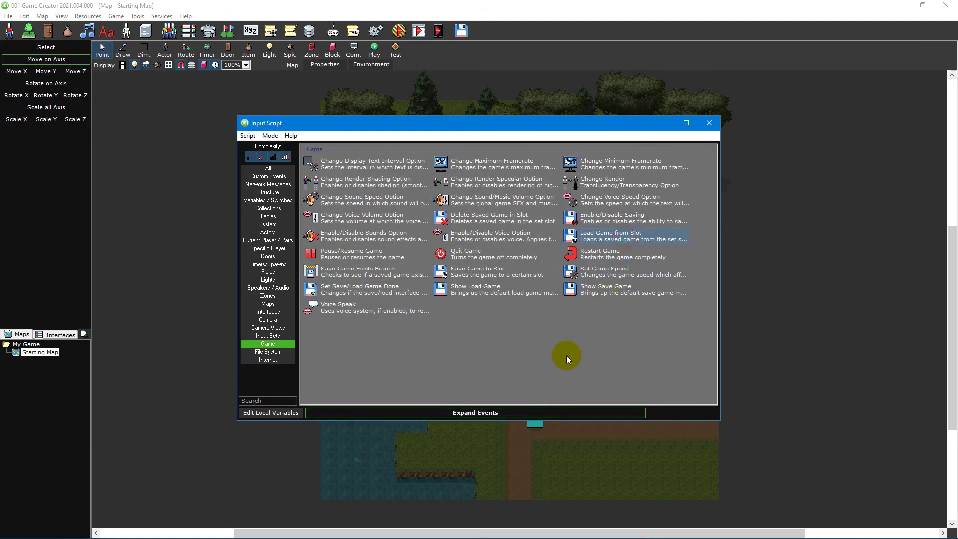
pyautogui.click(503, 283)
pyautogui.write('4')
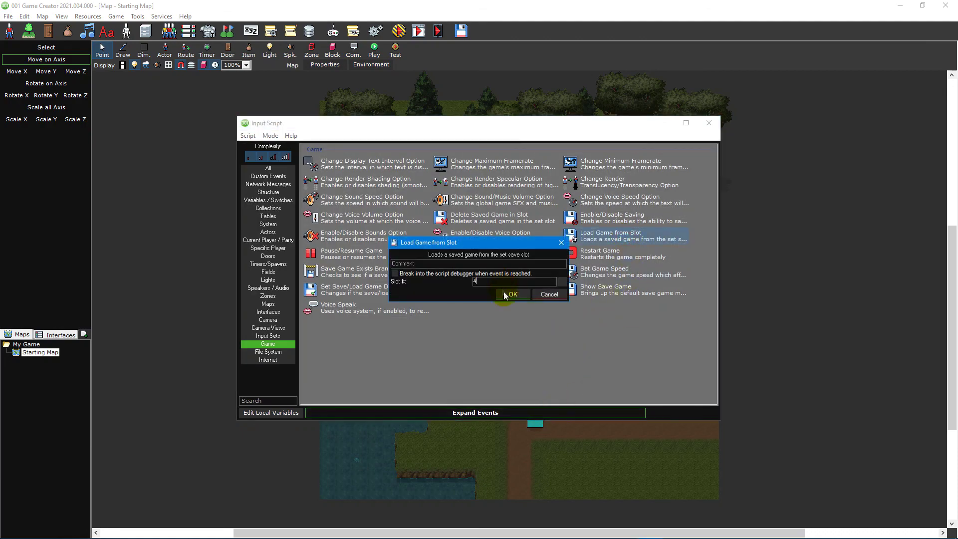
pyautogui.click(503, 294)
pyautogui.click(488, 317)
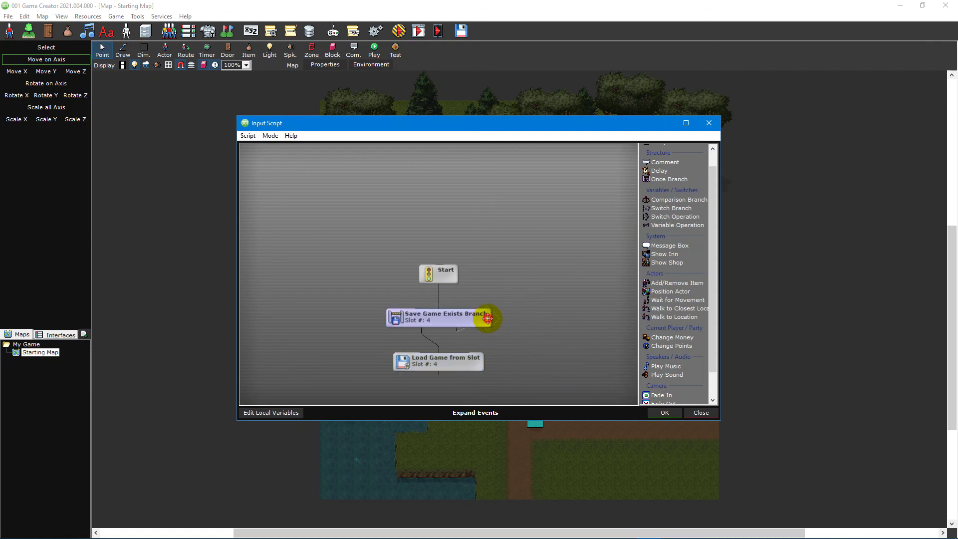
pyautogui.moveTo(487, 318); pyautogui.dragTo(530, 295)
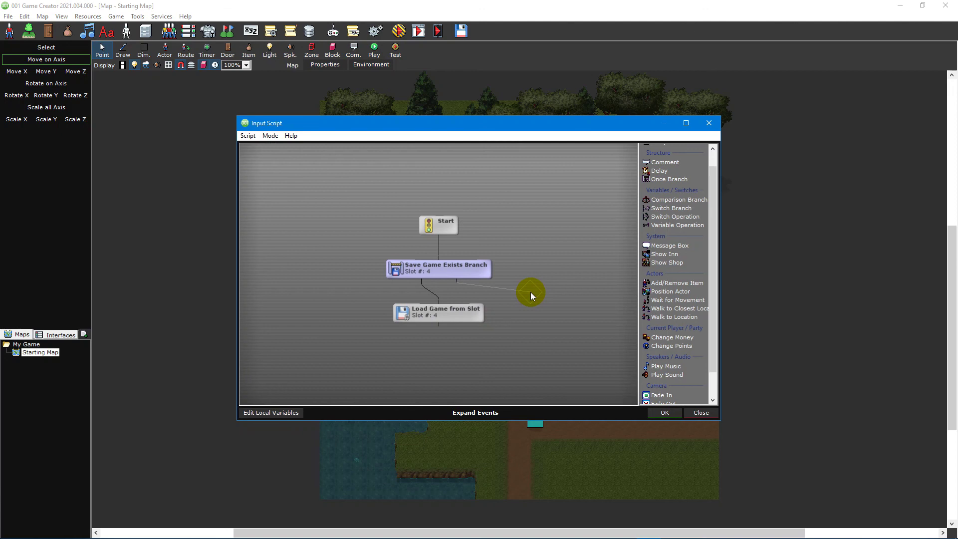
# Step: Accept the Load Game script, its control combination and the input trigger changes
pyautogui.click(664, 412)
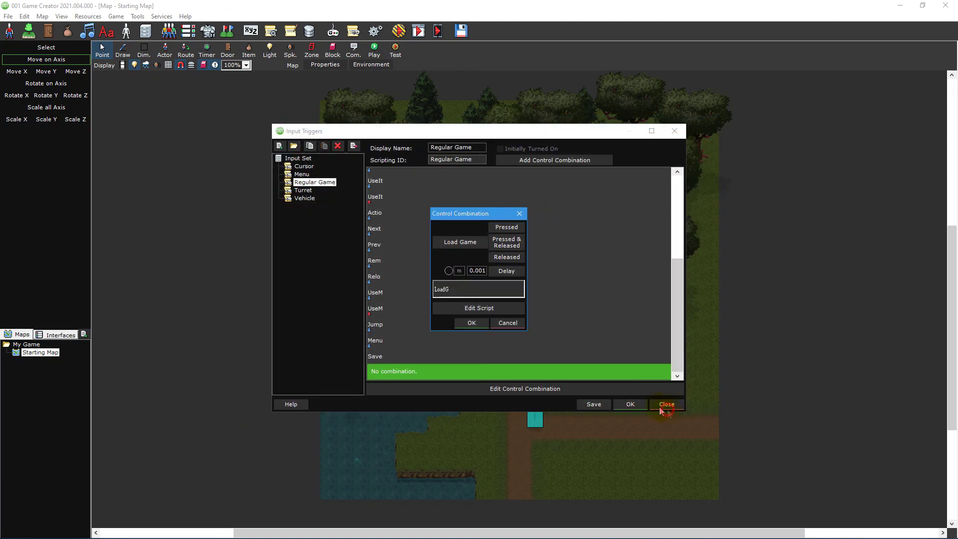
pyautogui.click(472, 322)
pyautogui.click(629, 403)
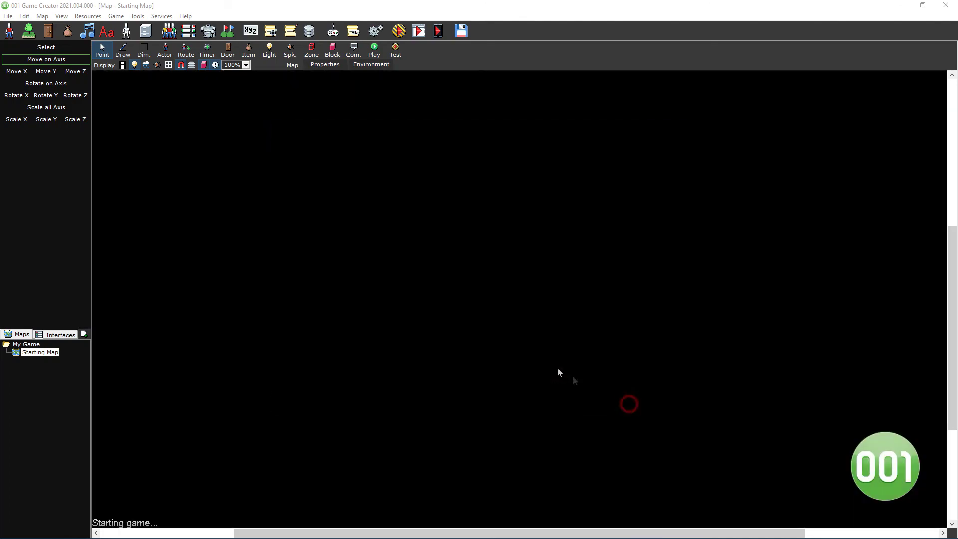
# Step: Test the game with the current testing options by saving, walking the character down through the house door, and loading the saved game
pyautogui.click(399, 31)
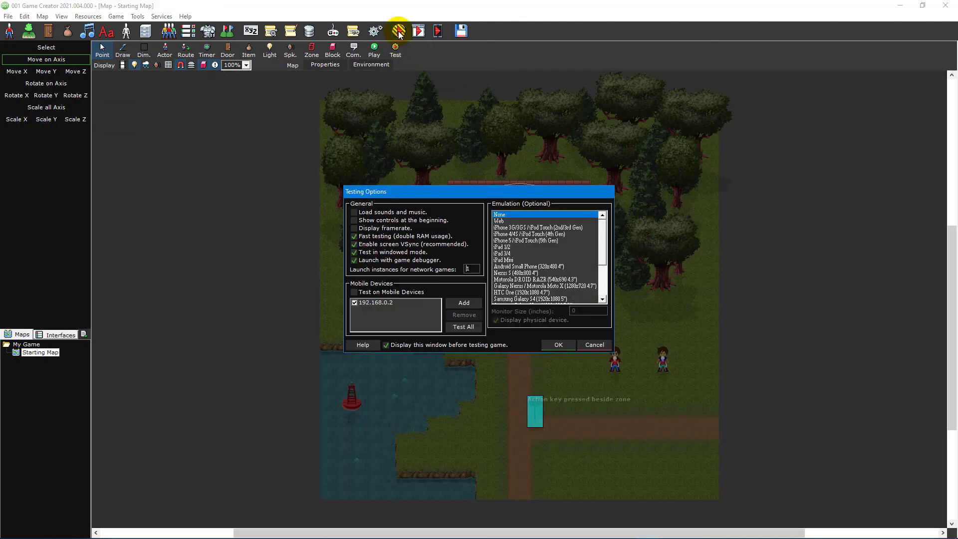
pyautogui.click(564, 345)
pyautogui.press('F5')
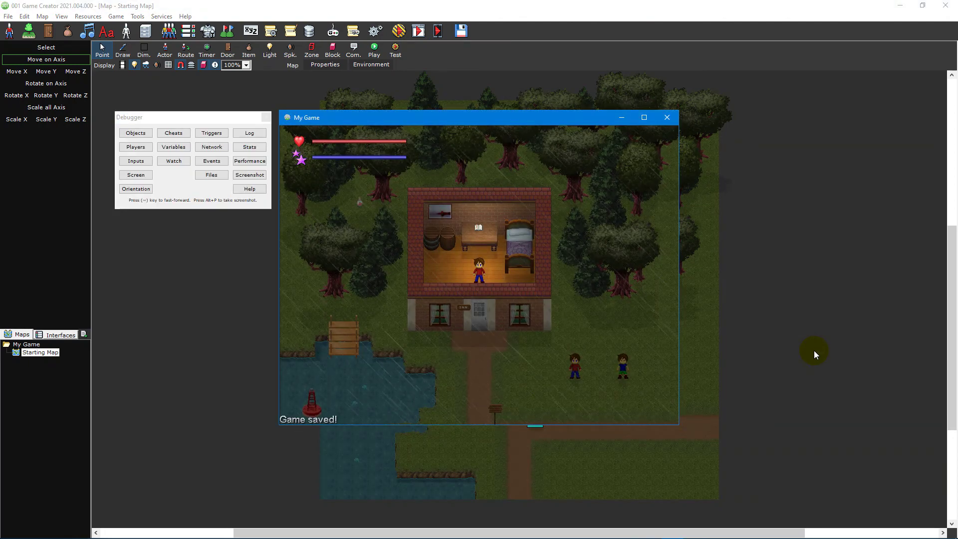
pyautogui.press('Down')
pyautogui.press('Down')
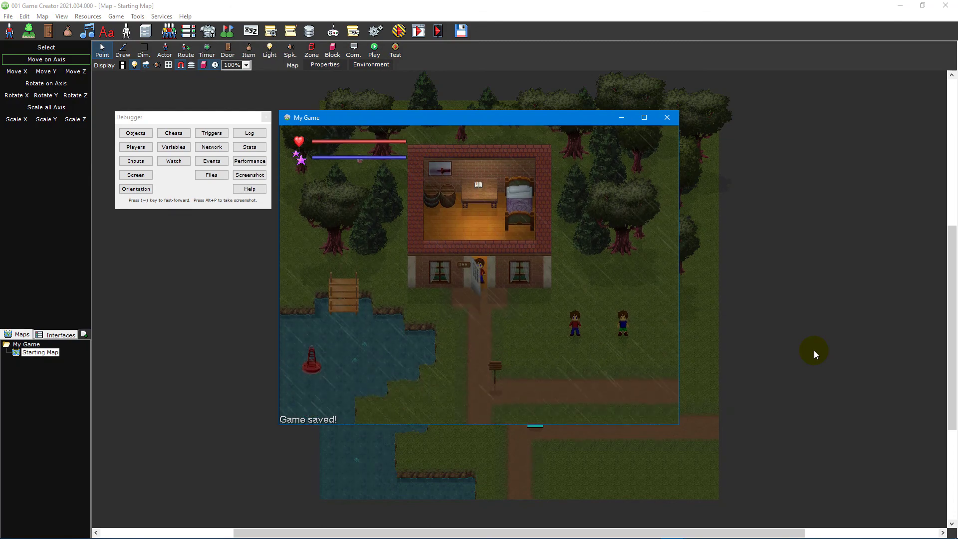
pyautogui.press('F9')
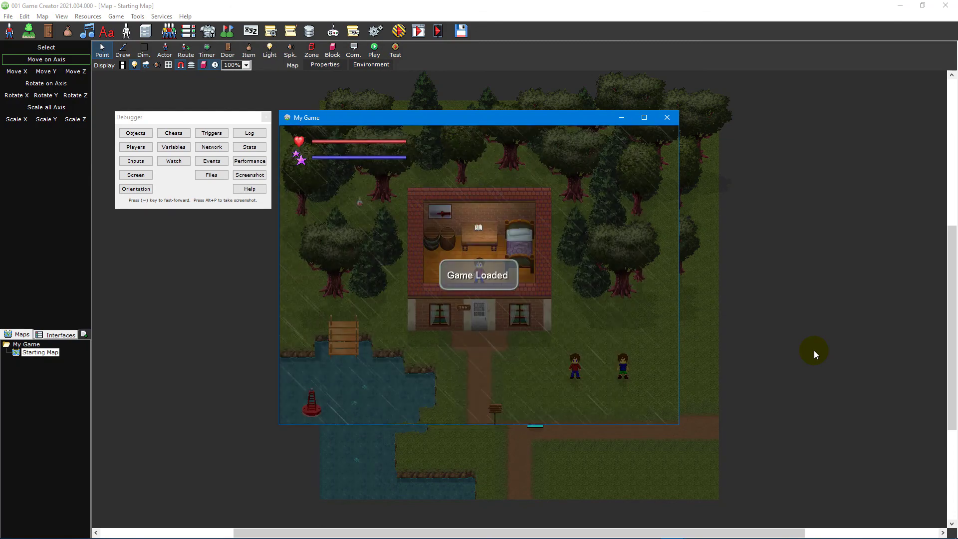